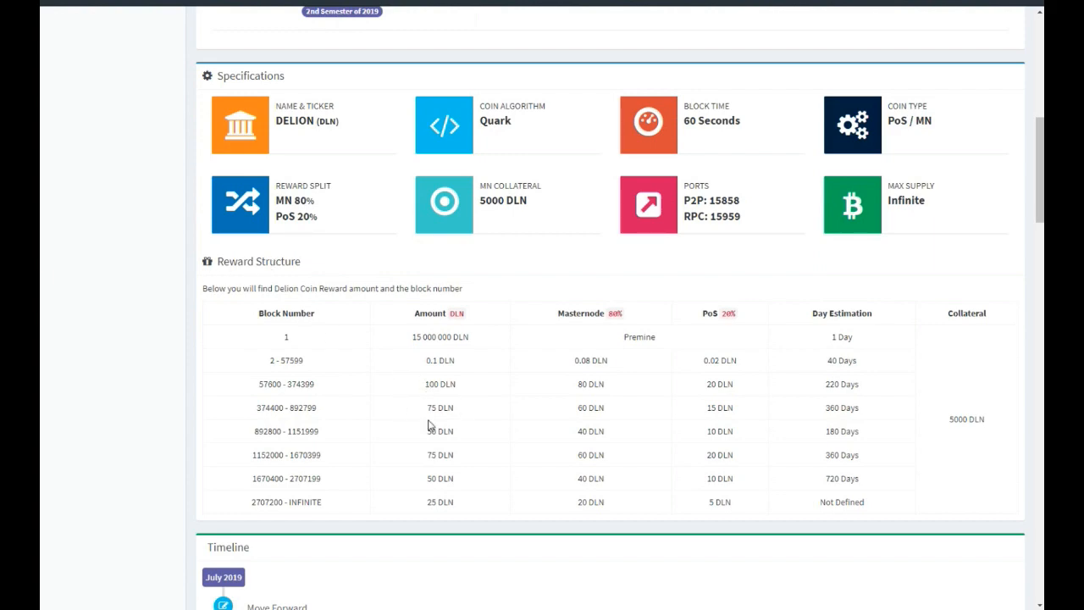
Review the Delion website's specifications, reward structure, project timeline, wallet downloads, exchange listings, masternode statistics links and community resources.
{"action": "scroll", "coordinate": [433, 351], "scroll_direction": "down", "scroll_amount": 10}
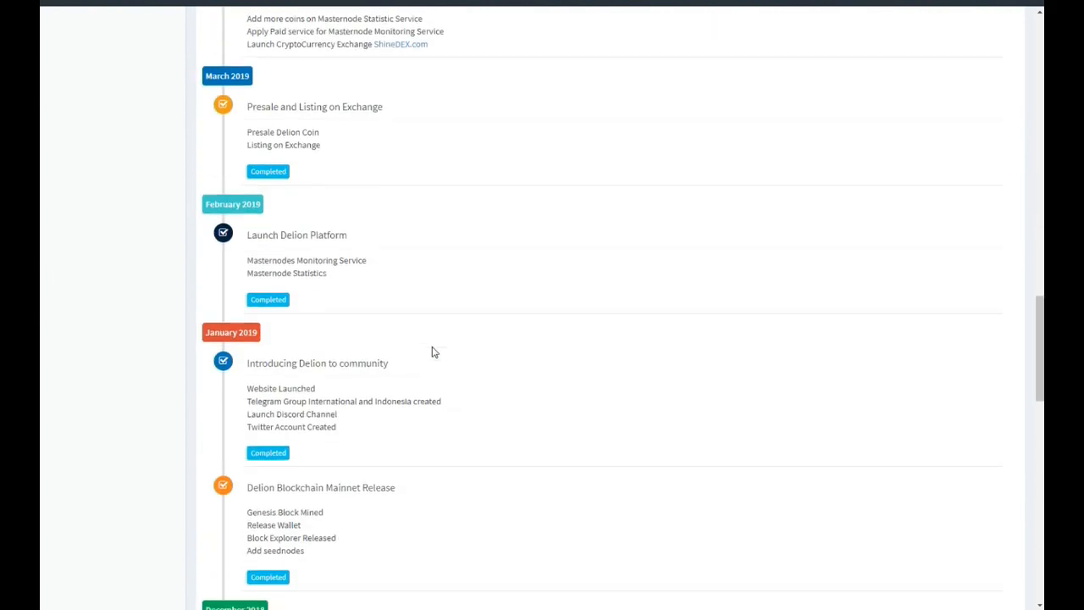
{"action": "scroll", "coordinate": [432, 351], "scroll_direction": "down", "scroll_amount": 5}
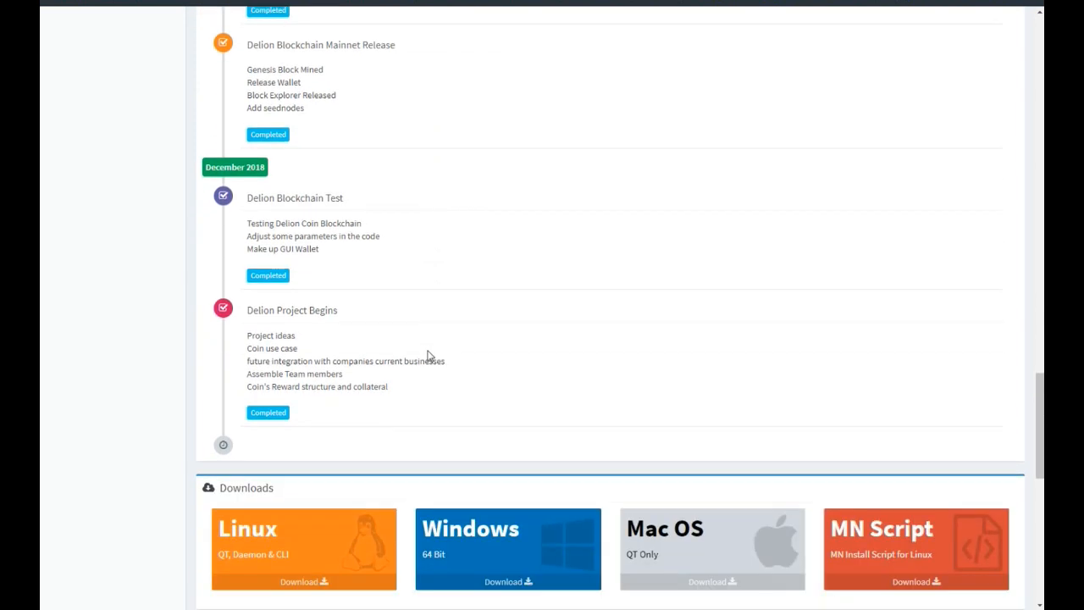
{"action": "scroll", "coordinate": [331, 341], "scroll_direction": "up", "scroll_amount": 3}
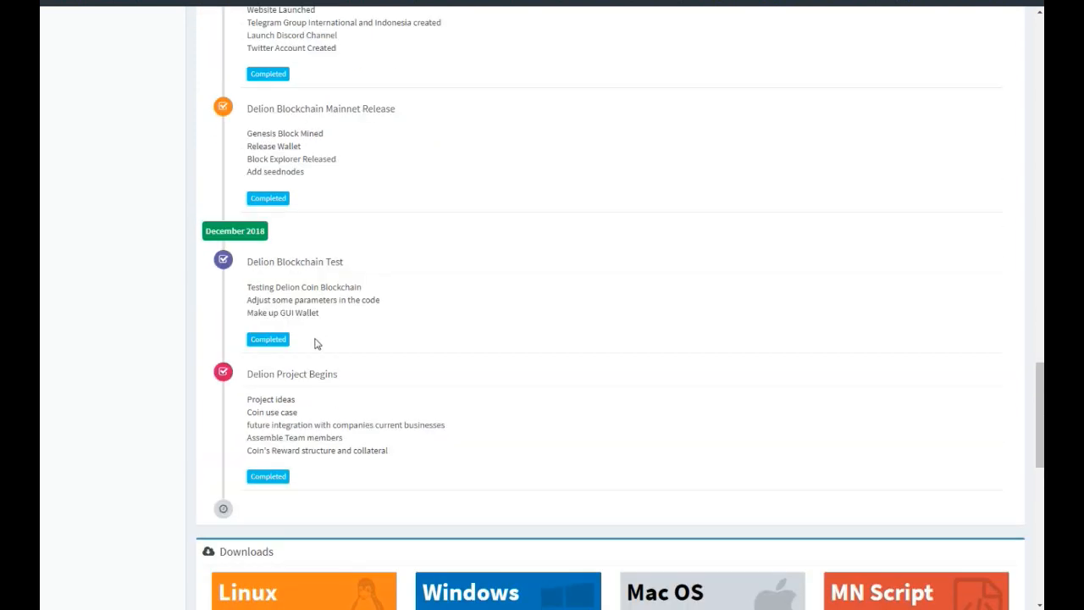
{"action": "scroll", "coordinate": [281, 316], "scroll_direction": "up", "scroll_amount": 2}
{"action": "scroll", "coordinate": [282, 316], "scroll_direction": "up", "scroll_amount": 2}
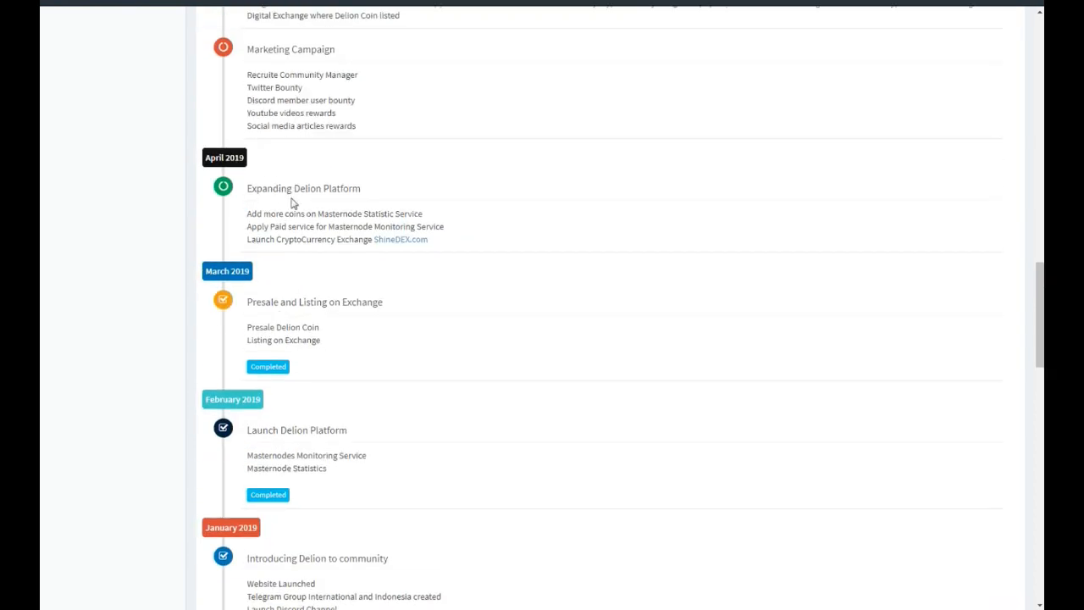
{"action": "scroll", "coordinate": [359, 375], "scroll_direction": "down", "scroll_amount": 8}
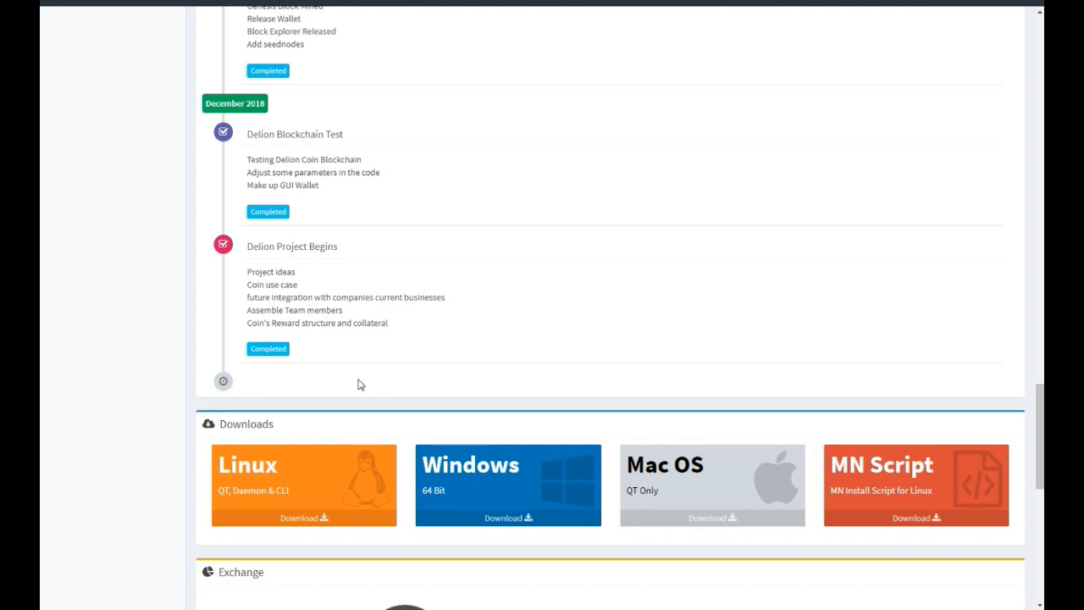
{"action": "scroll", "coordinate": [688, 480], "scroll_direction": "down", "scroll_amount": 3}
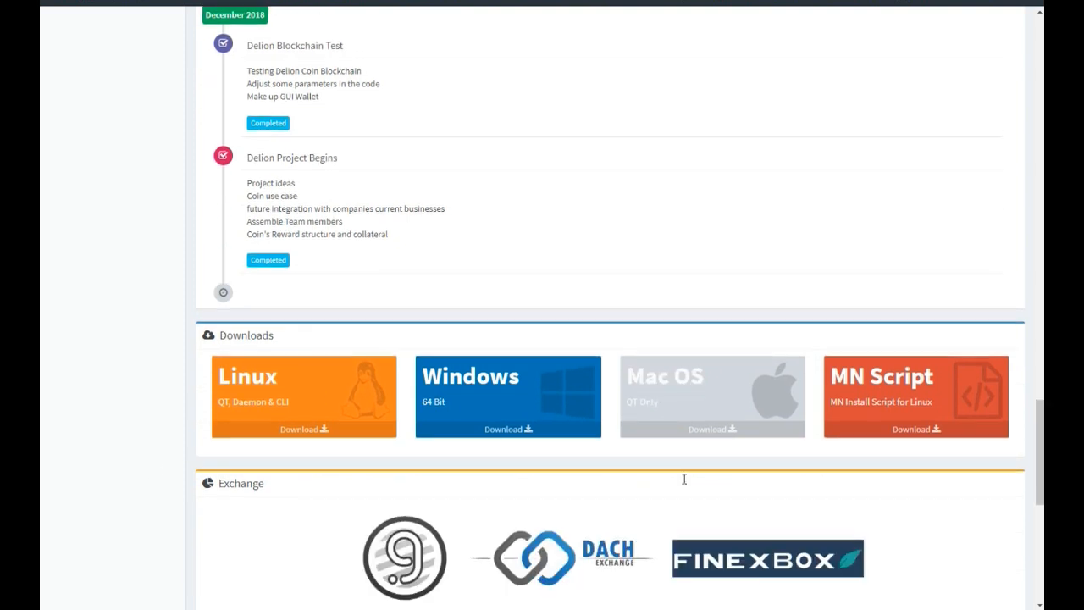
{"action": "scroll", "coordinate": [686, 484], "scroll_direction": "down", "scroll_amount": 2}
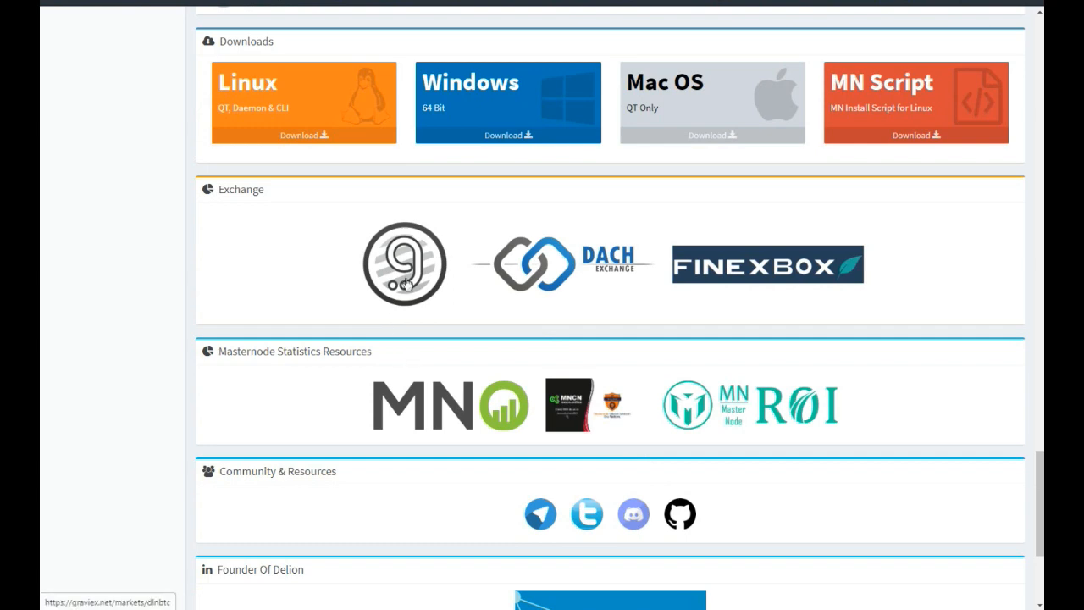
{"action": "scroll", "coordinate": [419, 292], "scroll_direction": "down", "scroll_amount": 3}
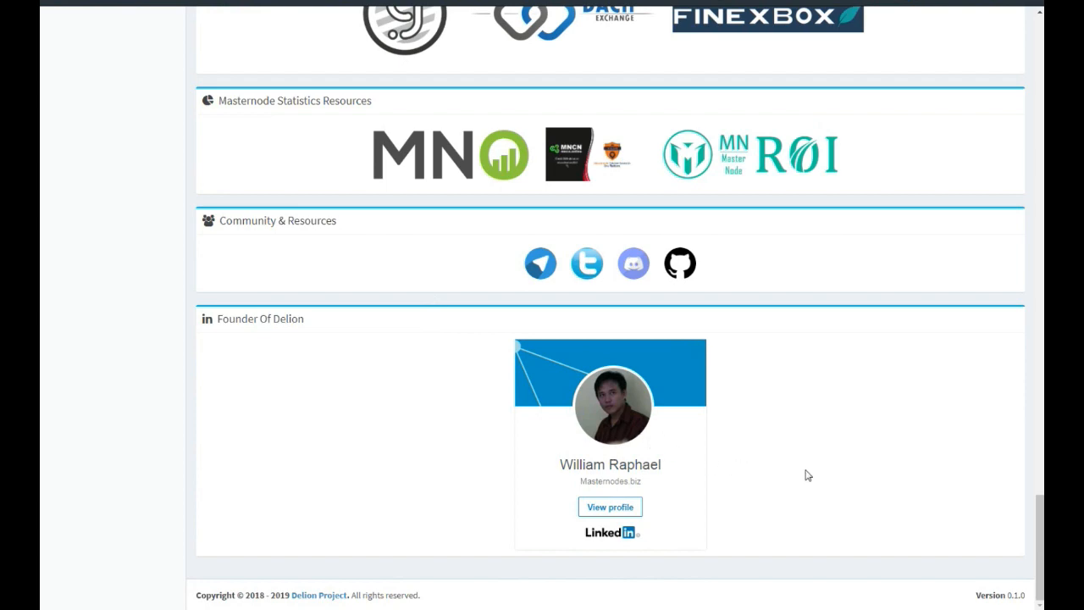
{"action": "scroll", "coordinate": [807, 476], "scroll_direction": "up", "scroll_amount": 3}
{"action": "left_click_drag", "start_coordinate": [1040, 486], "coordinate": [1040, 58]}
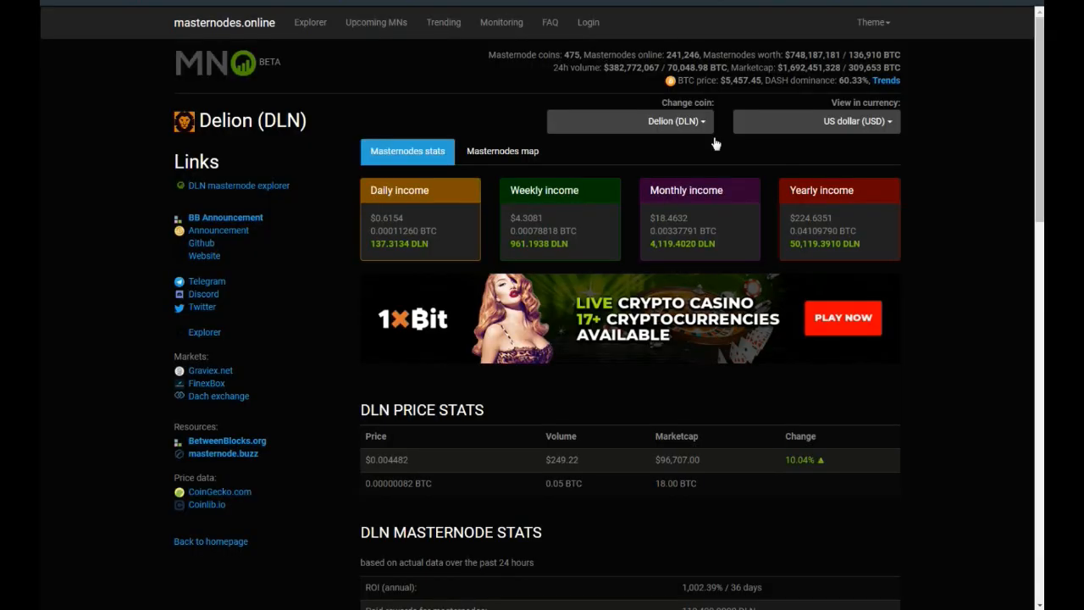
Examine Delion's income figures, price stats, masternode stats and price chart on masternodes.online.
{"action": "scroll", "coordinate": [692, 339], "scroll_direction": "down", "scroll_amount": 6}
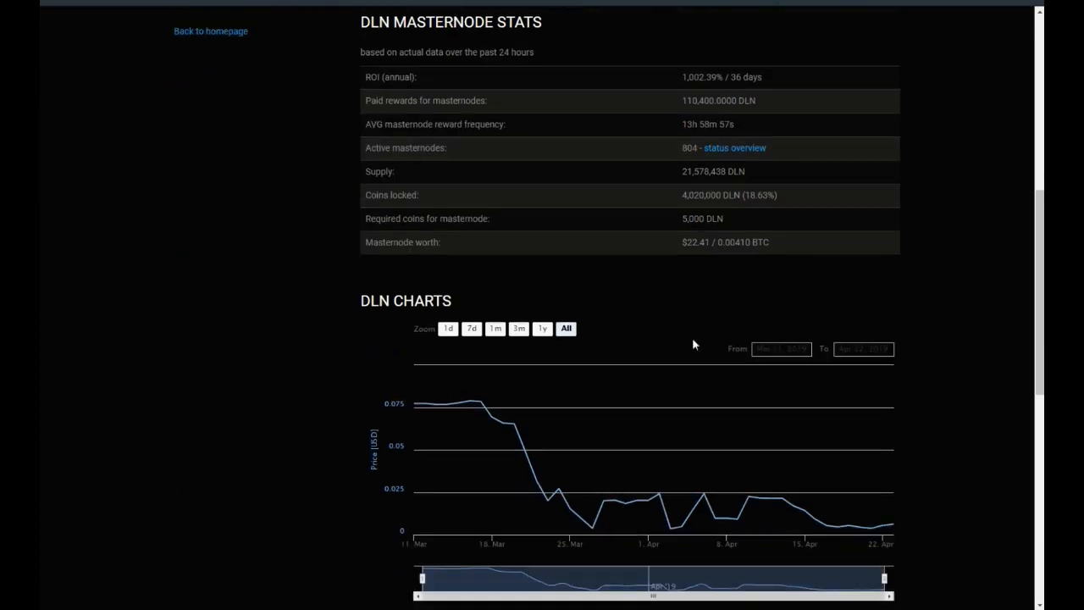
{"action": "scroll", "coordinate": [694, 321], "scroll_direction": "up", "scroll_amount": 1}
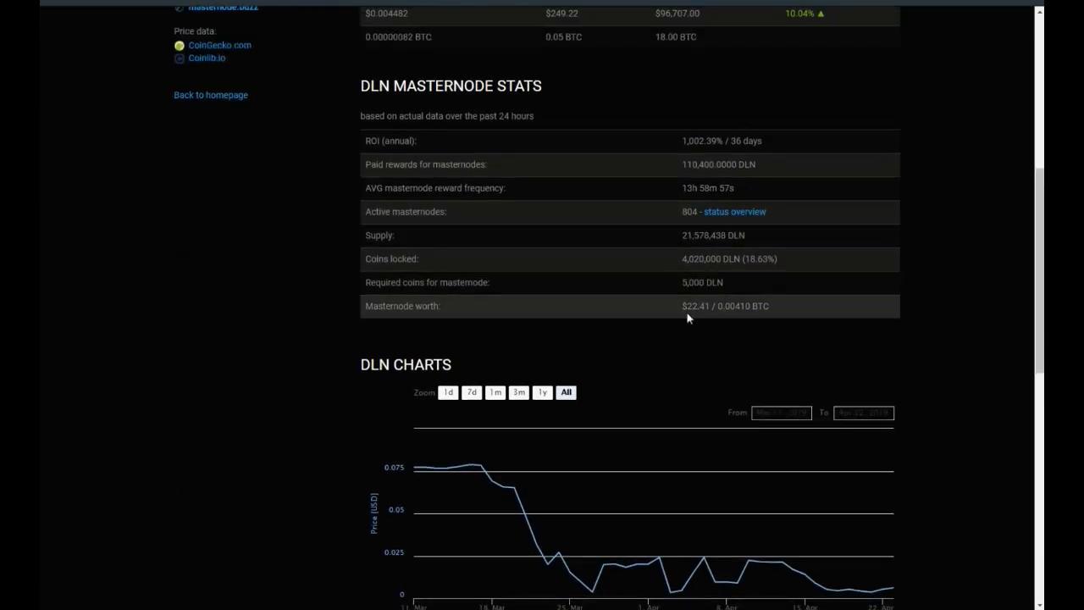
{"action": "scroll", "coordinate": [668, 315], "scroll_direction": "up", "scroll_amount": 5}
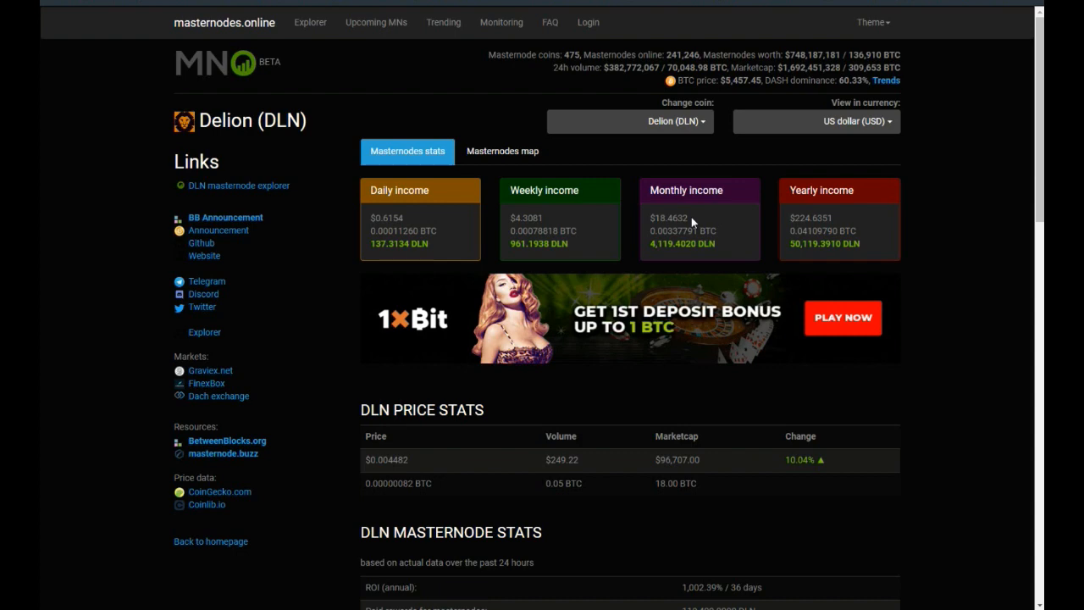
{"action": "scroll", "coordinate": [708, 301], "scroll_direction": "down", "scroll_amount": 4}
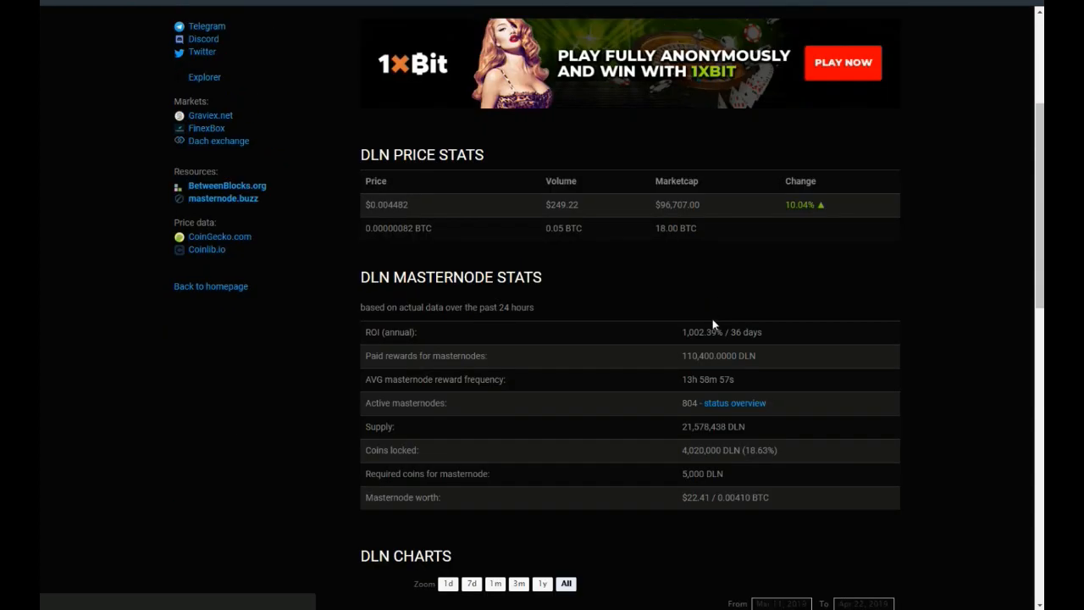
{"action": "scroll", "coordinate": [708, 433], "scroll_direction": "up", "scroll_amount": 4}
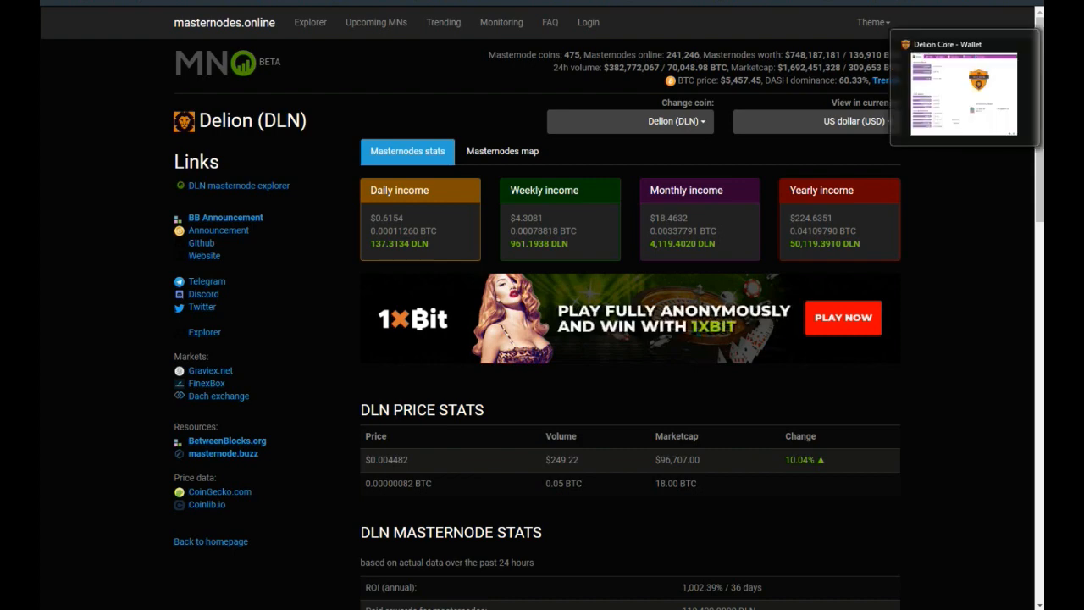
Return to the Delion website and find the wallet downloads for the available operating systems.
{"action": "left_click", "coordinate": [1059, 87]}
{"action": "scroll", "coordinate": [542, 387], "scroll_direction": "down", "scroll_amount": 10}
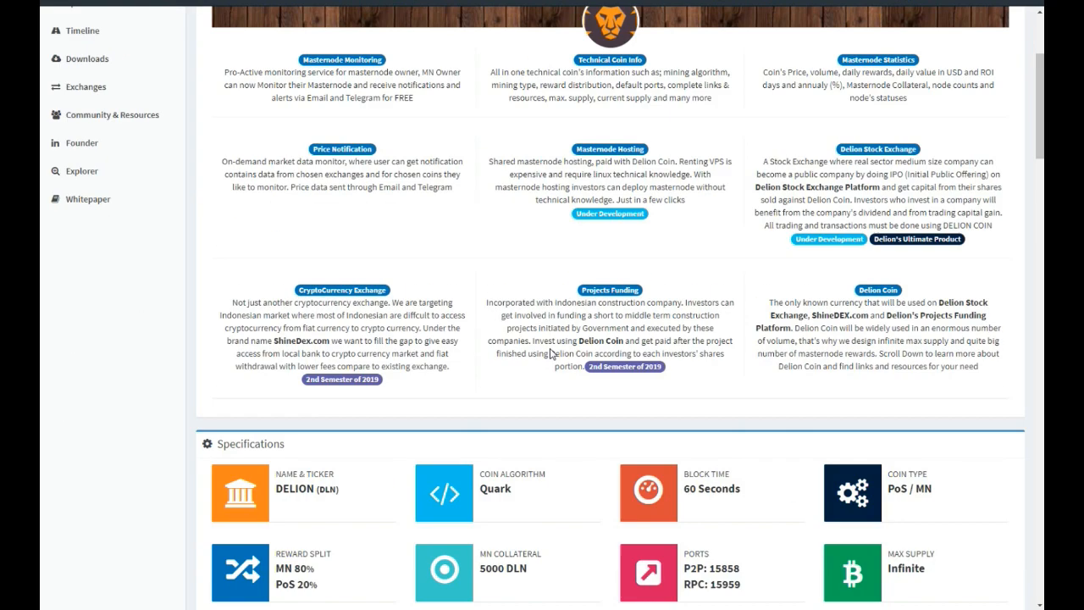
{"action": "scroll", "coordinate": [543, 388], "scroll_direction": "down", "scroll_amount": 20}
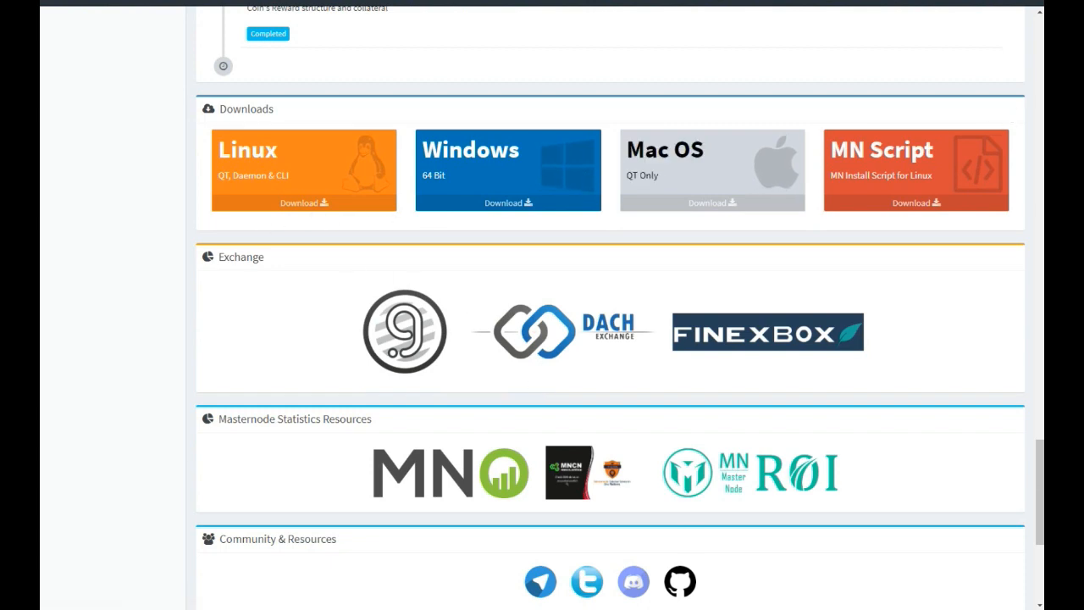
Switch to the Delion Core wallet and generate a new receiving address labelled MN1.
{"action": "left_click", "coordinate": [991, 4]}
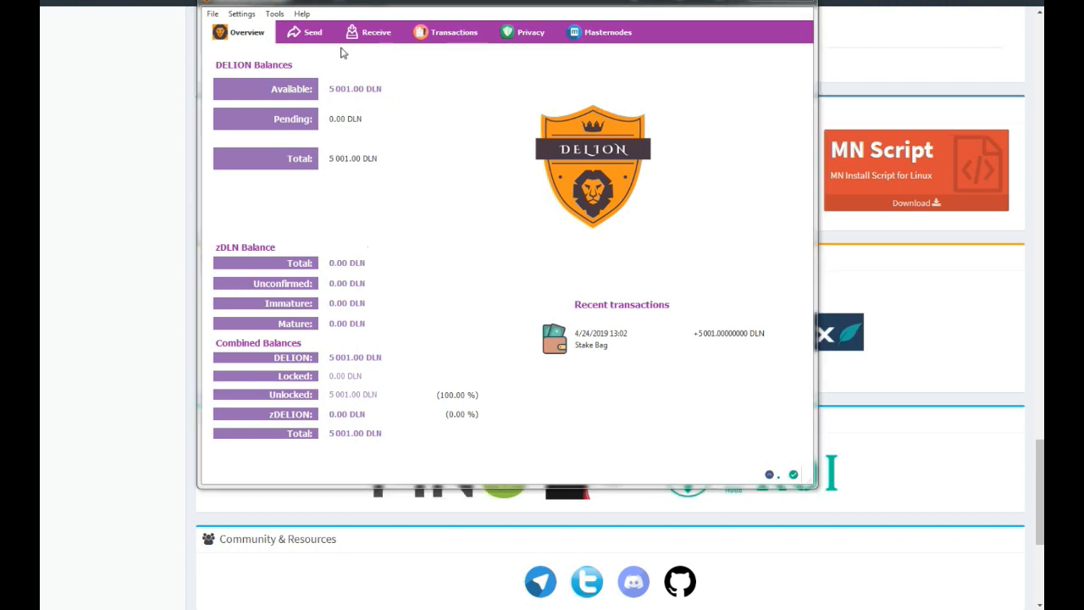
{"action": "left_click", "coordinate": [367, 35]}
{"action": "left_click", "coordinate": [308, 79]}
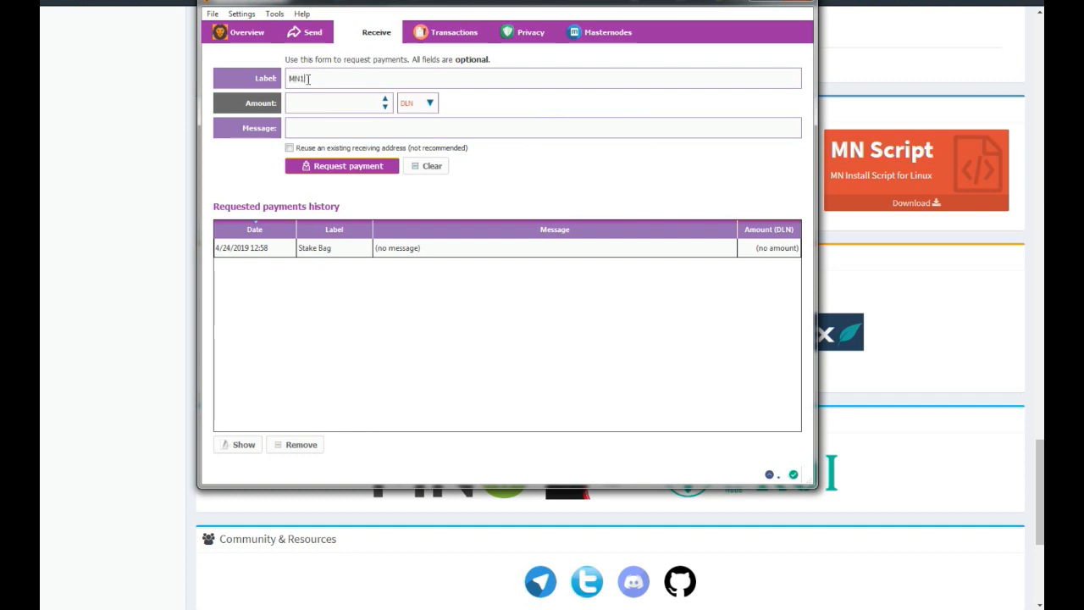
{"action": "left_click", "coordinate": [336, 169]}
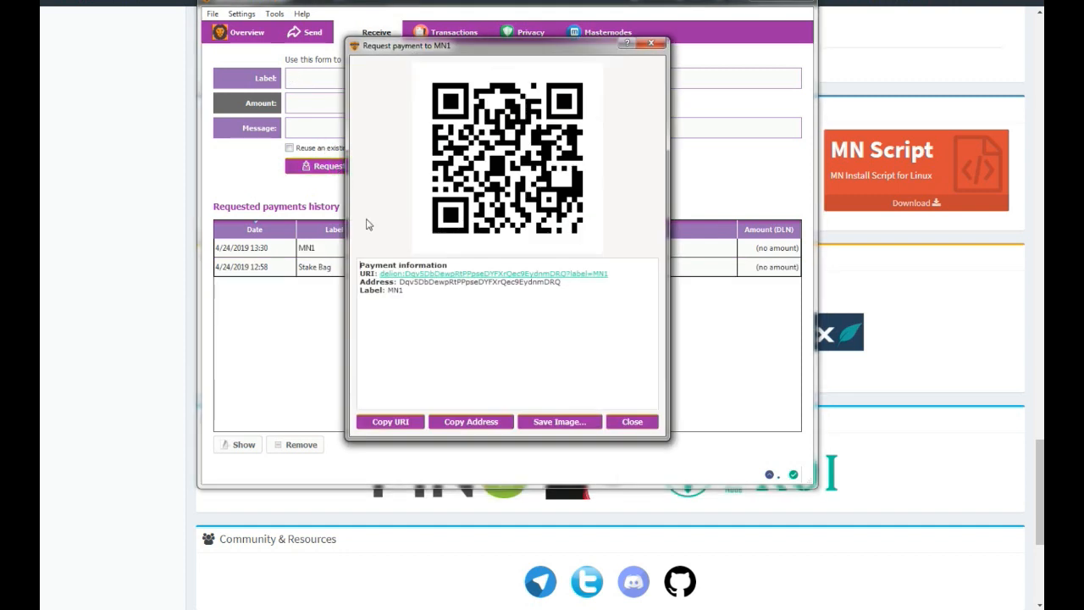
Copy the MN1 receiving address and close its payment request.
{"action": "double_click", "coordinate": [433, 283]}
{"action": "right_click", "coordinate": [434, 287]}
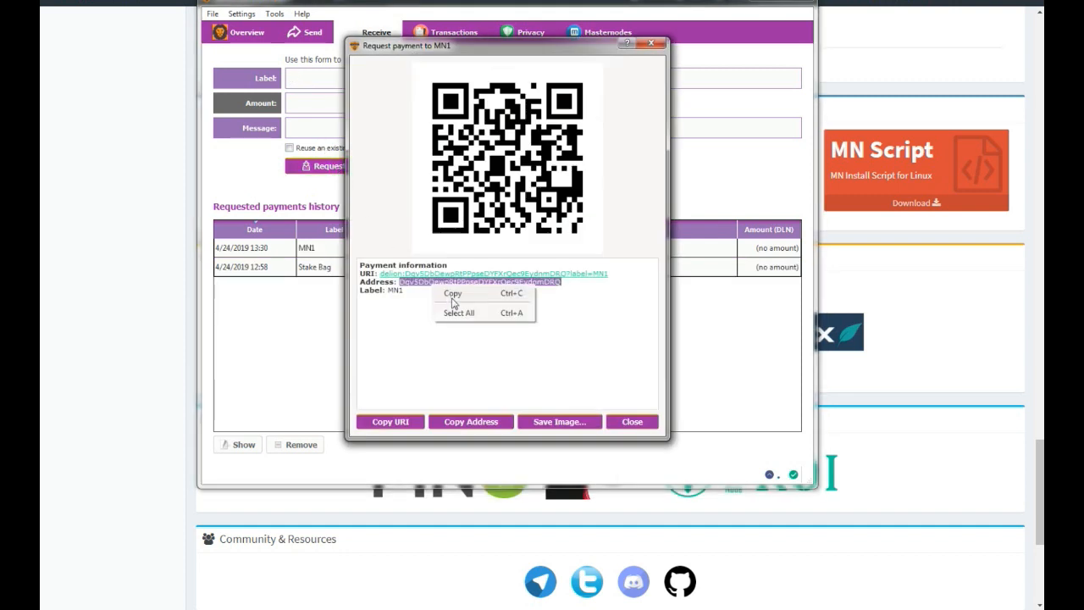
{"action": "left_click", "coordinate": [455, 296]}
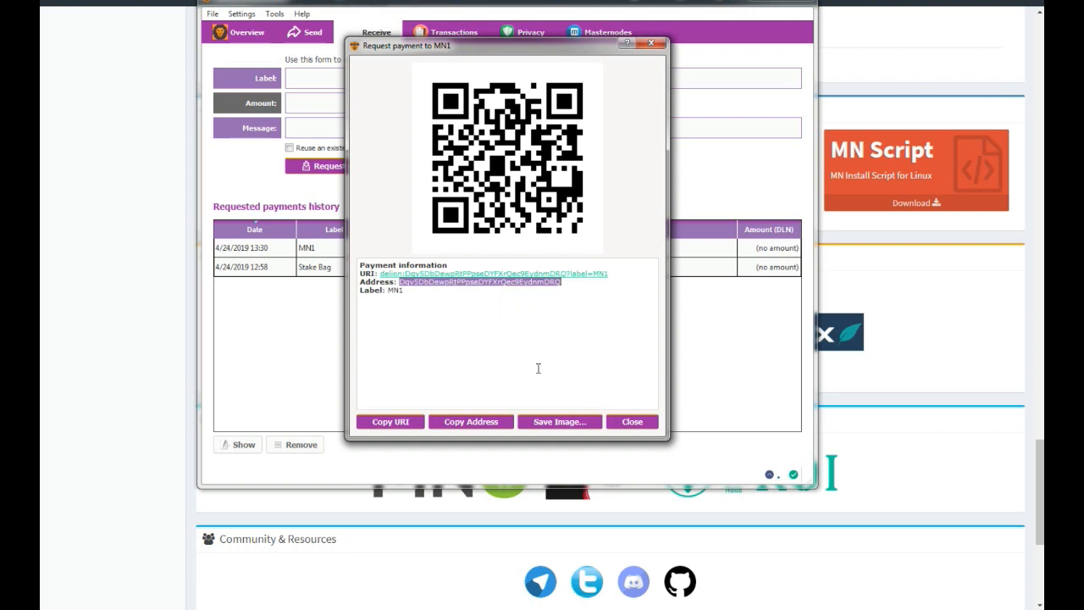
{"action": "left_click", "coordinate": [633, 423]}
Send 5000 DLN to the copied MN1 address and confirm the transfer.
{"action": "left_click", "coordinate": [313, 33]}
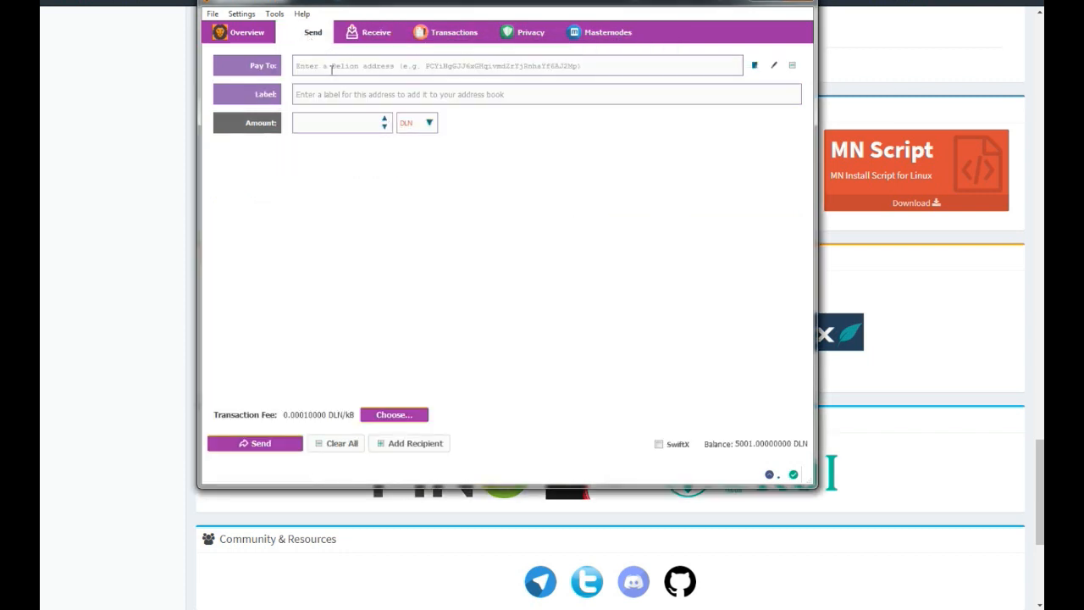
{"action": "right_click", "coordinate": [332, 65]}
{"action": "left_click", "coordinate": [369, 133]}
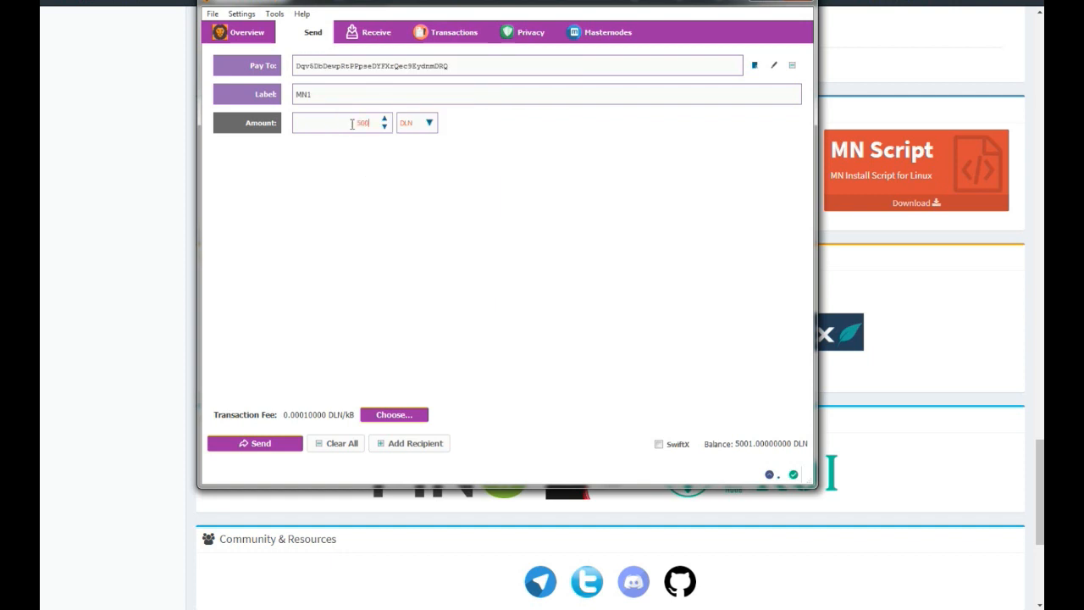
{"action": "left_click", "coordinate": [351, 143]}
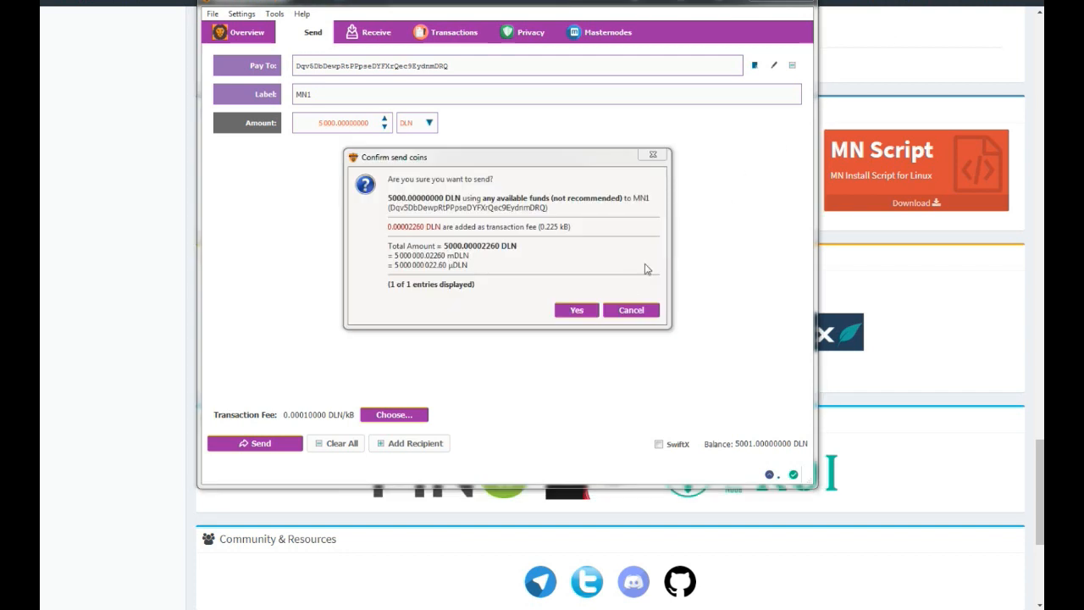
{"action": "left_click", "coordinate": [578, 312]}
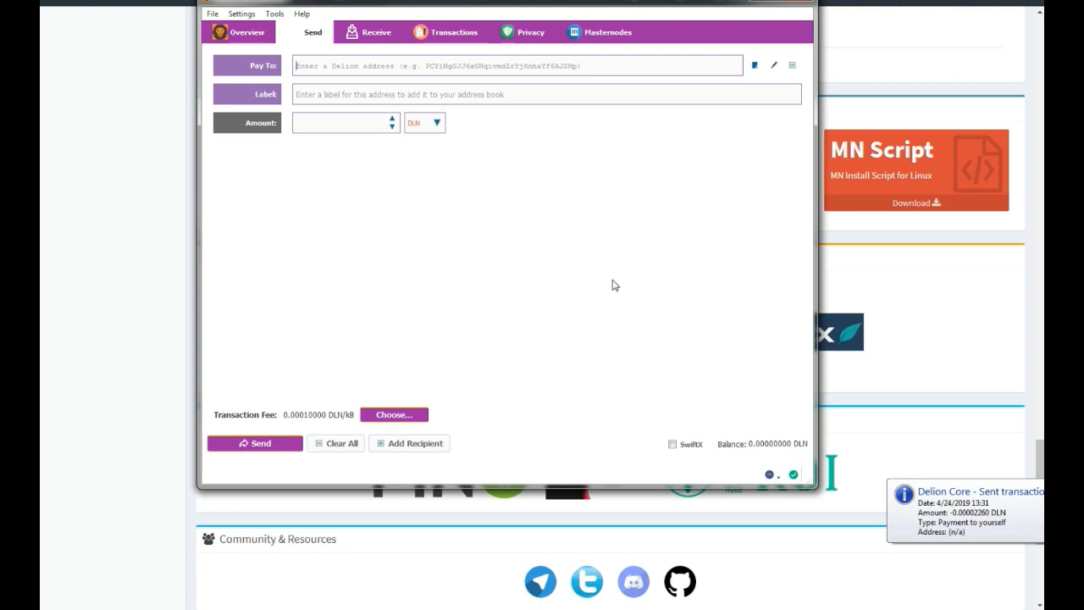
Check the wallet balance, requested payments and transaction history, including the confirmation status of the payment to yourself.
{"action": "left_click", "coordinate": [258, 33]}
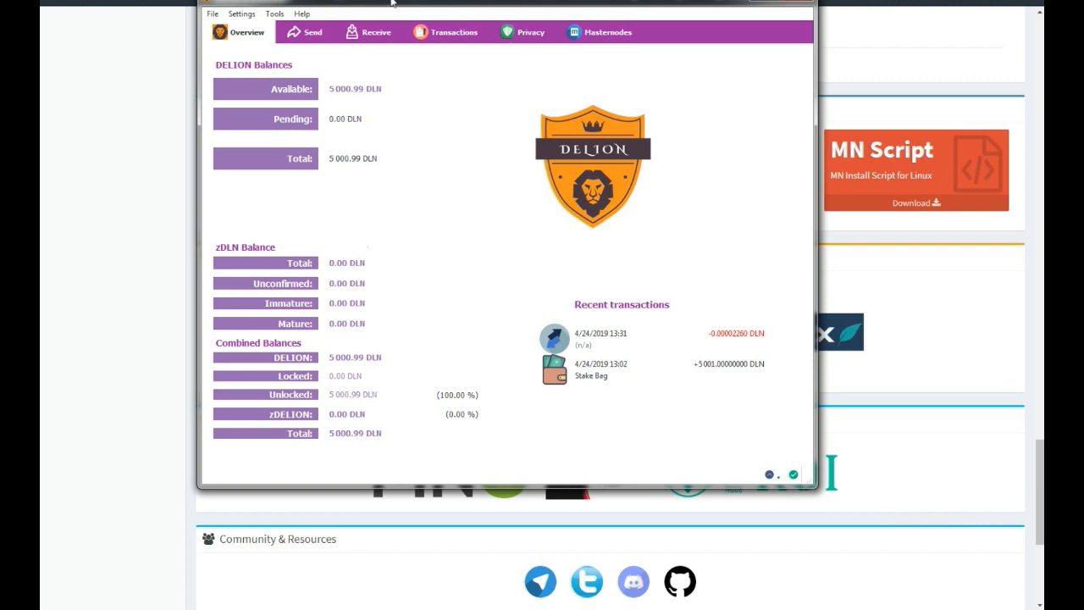
{"action": "left_click", "coordinate": [371, 31]}
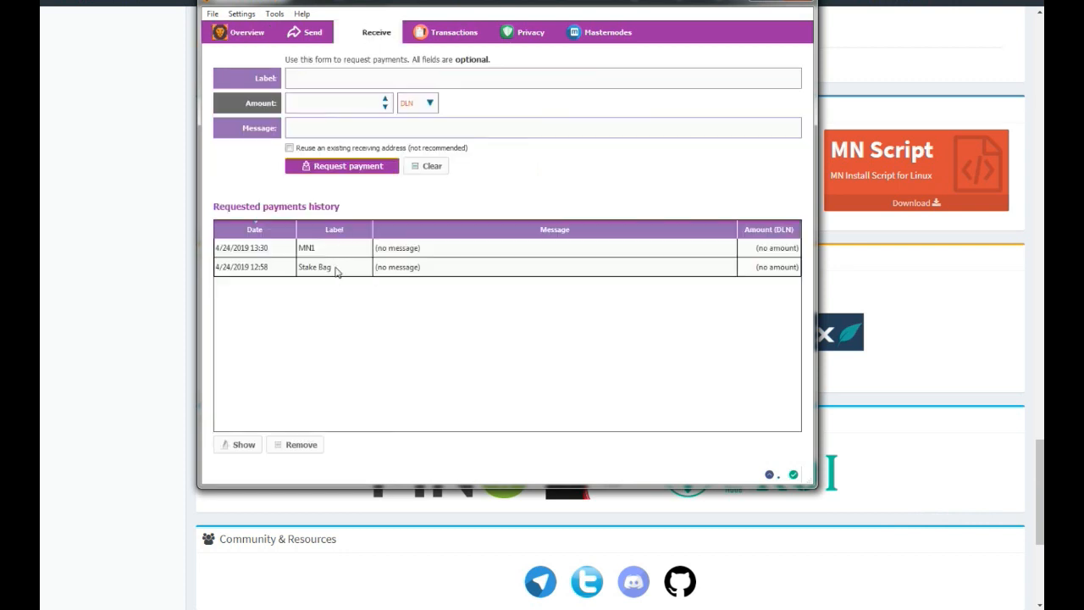
{"action": "left_click", "coordinate": [457, 34]}
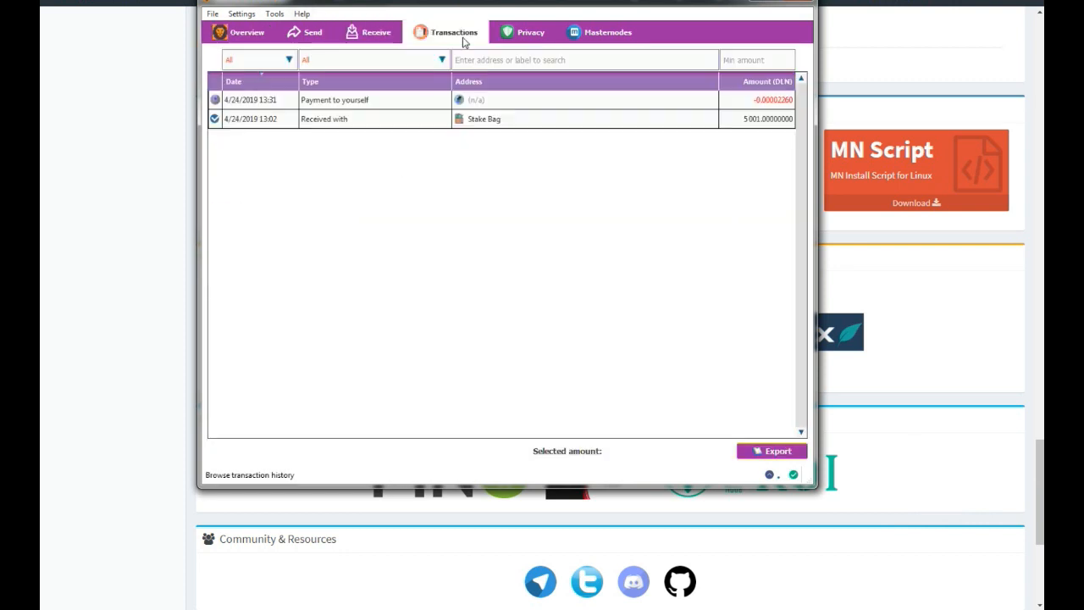
{"action": "mouse_move", "coordinate": [218, 101]}
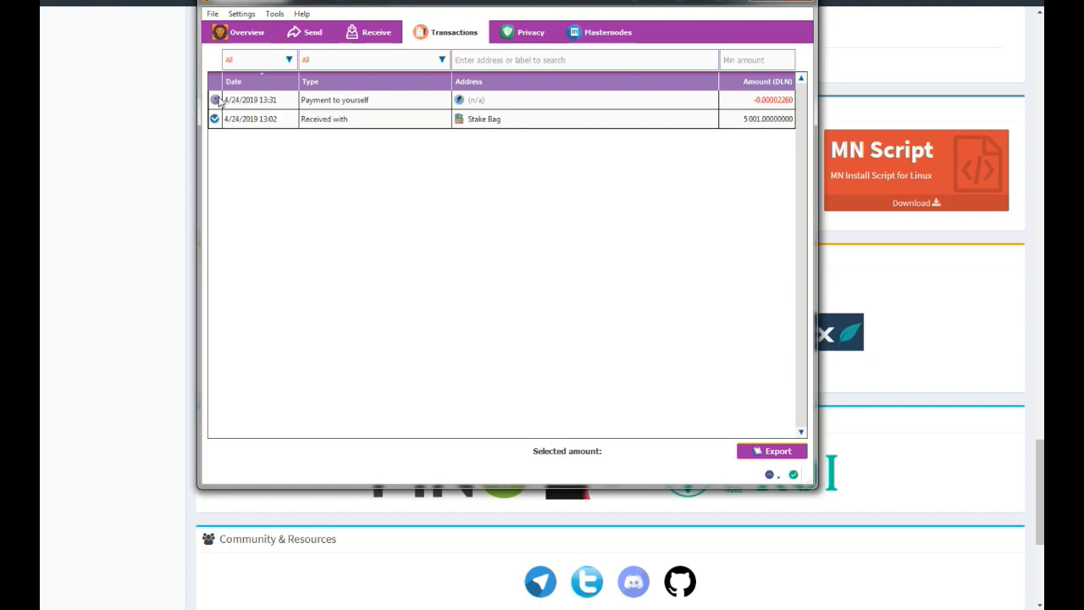
Open the details of the payment to yourself, copy its transaction ID and close the details.
{"action": "double_click", "coordinate": [274, 100]}
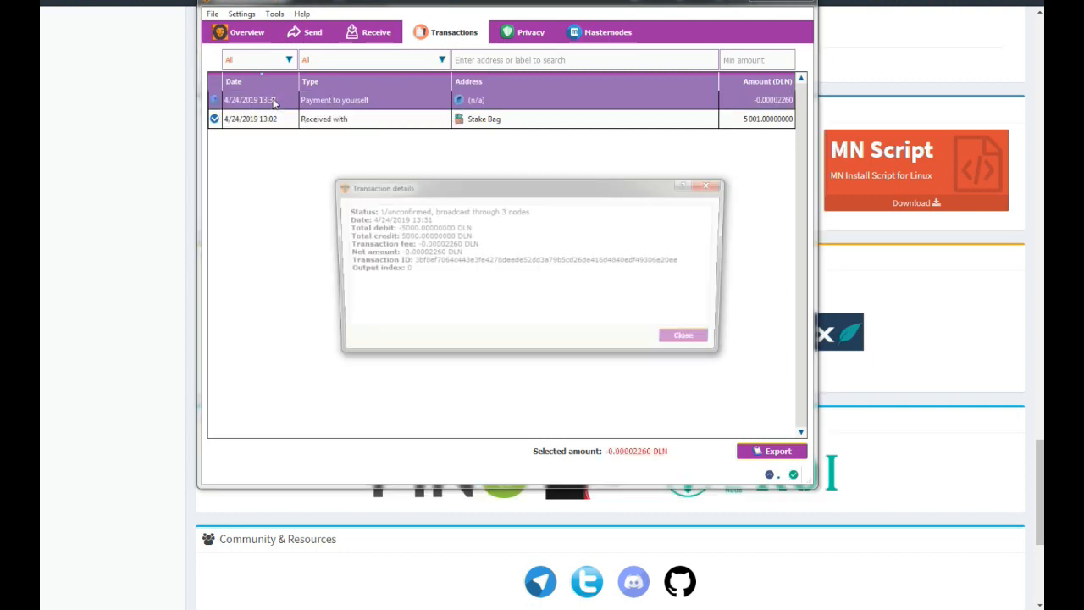
{"action": "double_click", "coordinate": [449, 264]}
{"action": "right_click", "coordinate": [449, 265]}
{"action": "left_click", "coordinate": [464, 271]}
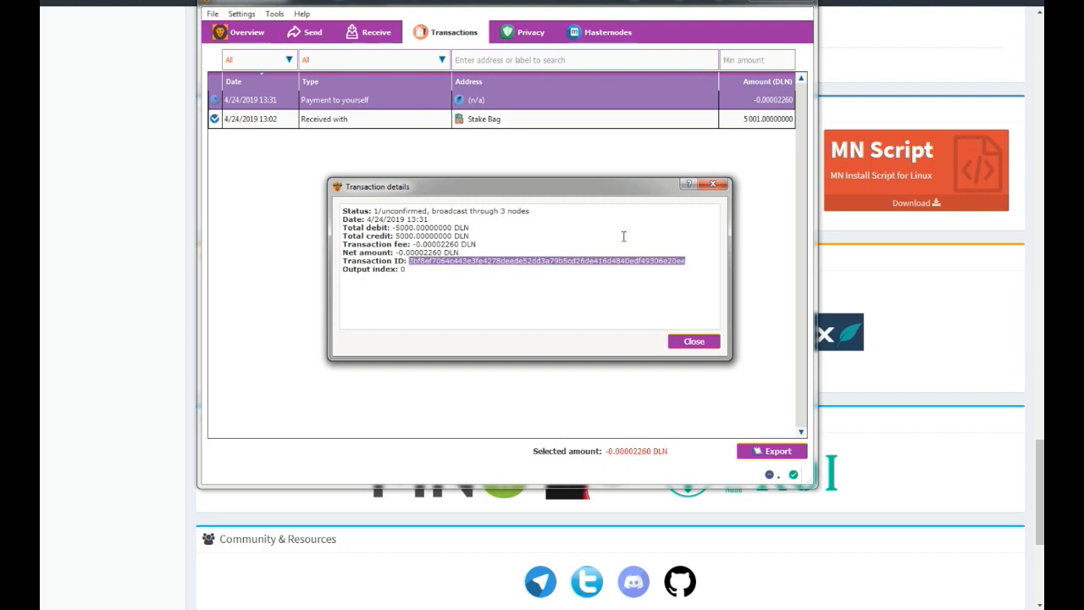
{"action": "left_click", "coordinate": [713, 186]}
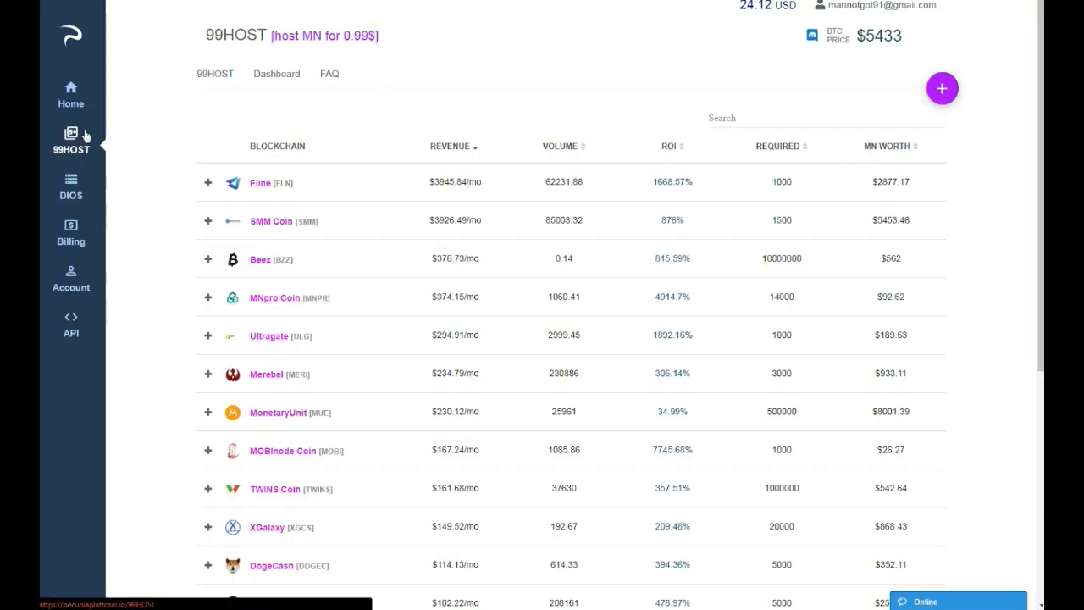
Search the 99HOST blockchain list for "deli" and open the node creation form from the Delion listing.
{"action": "left_click", "coordinate": [790, 125]}
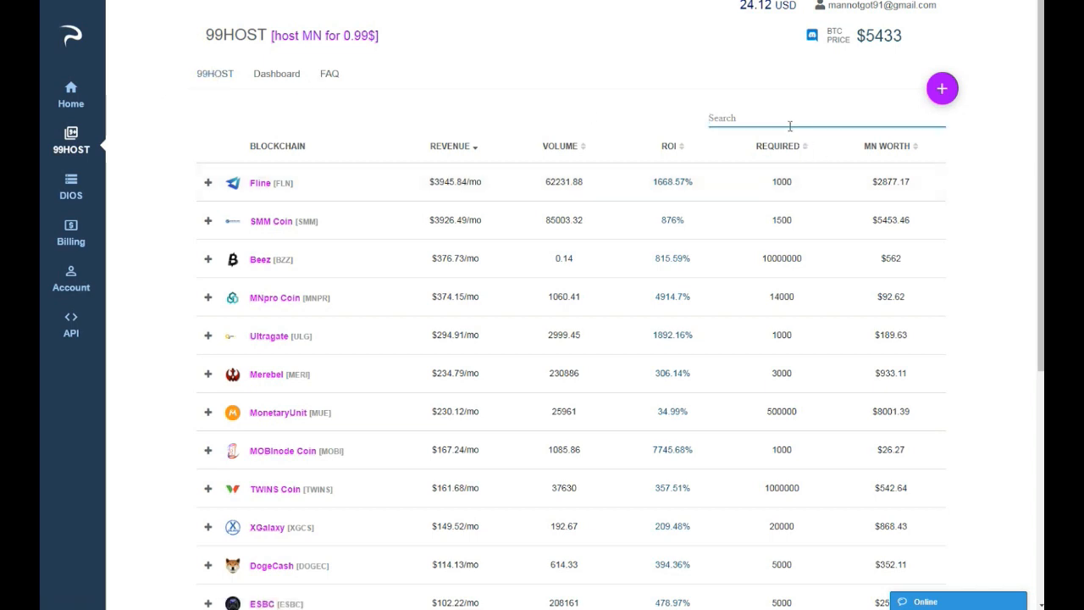
{"action": "type", "text": "deli"}
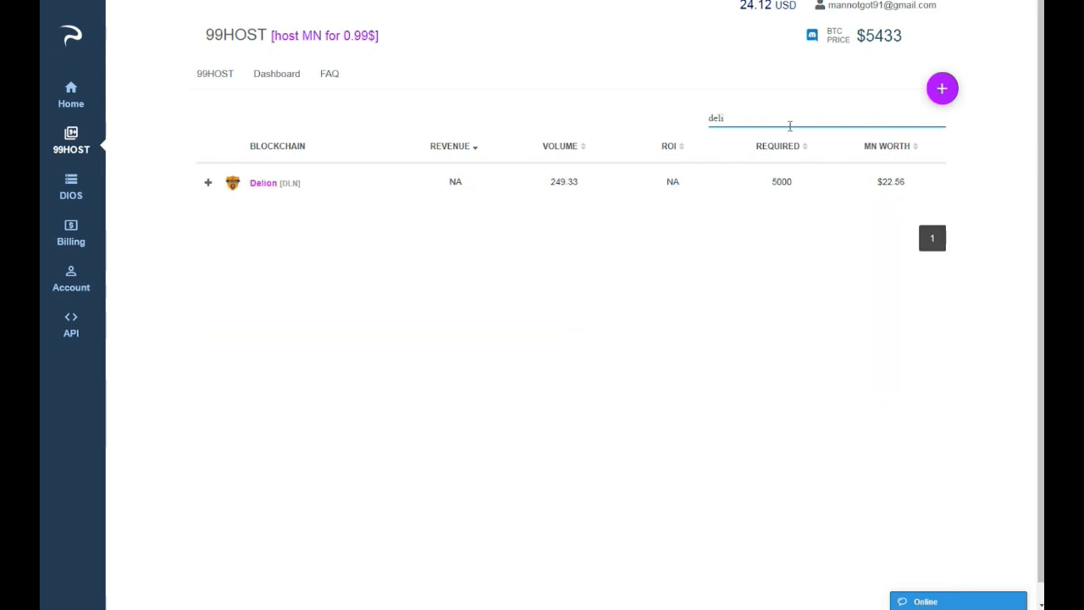
{"action": "left_click", "coordinate": [269, 184]}
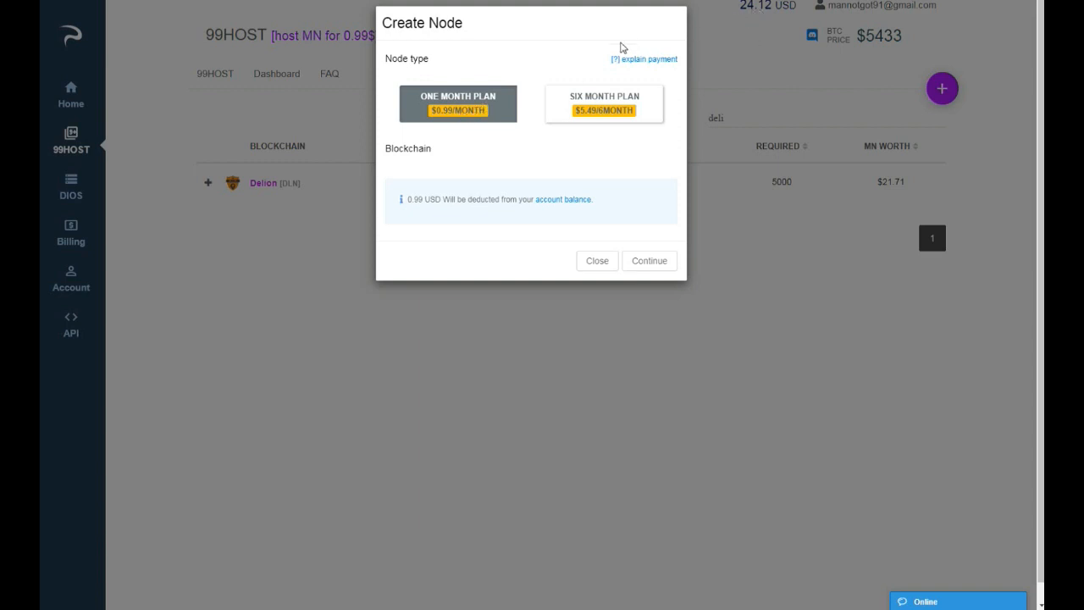
Reopen the node creation form for Delion, choose the one month plan and continue past the collateral transaction instructions.
{"action": "left_click", "coordinate": [776, 38]}
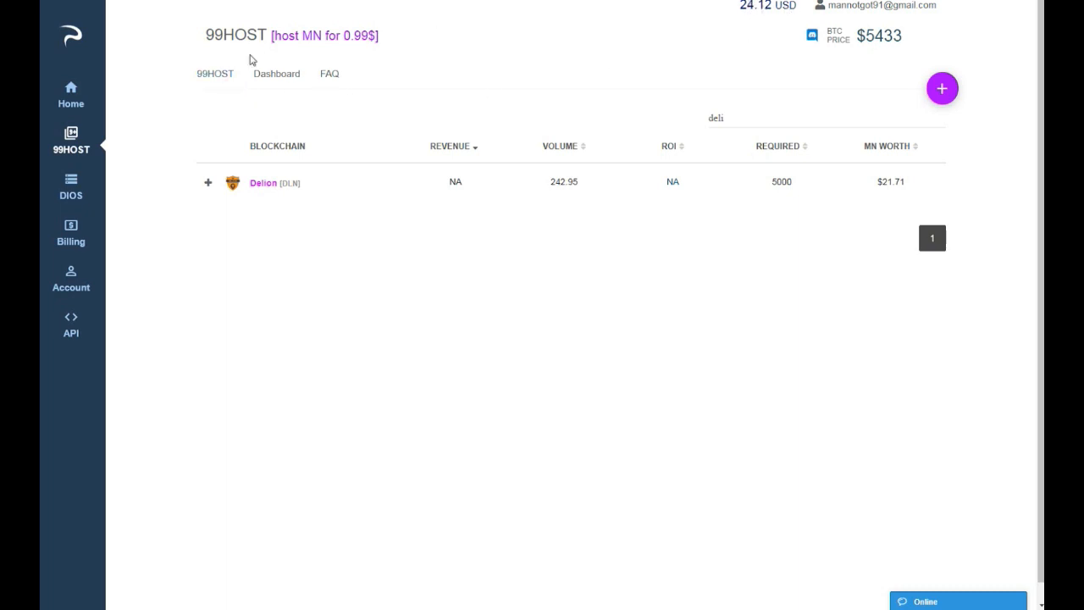
{"action": "left_click", "coordinate": [267, 185]}
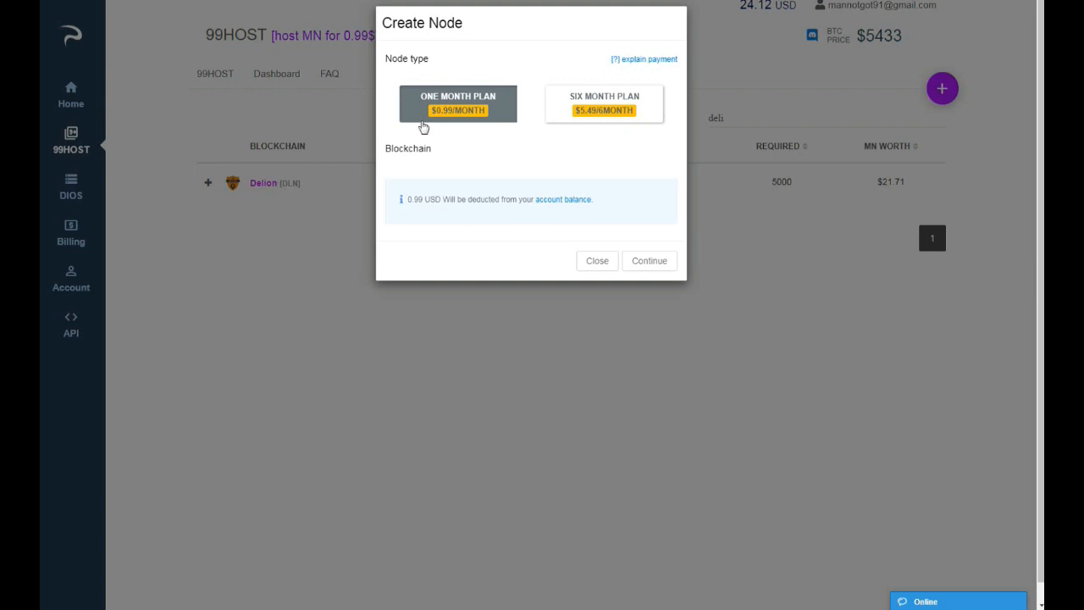
{"action": "left_click", "coordinate": [437, 116]}
{"action": "left_click", "coordinate": [654, 259]}
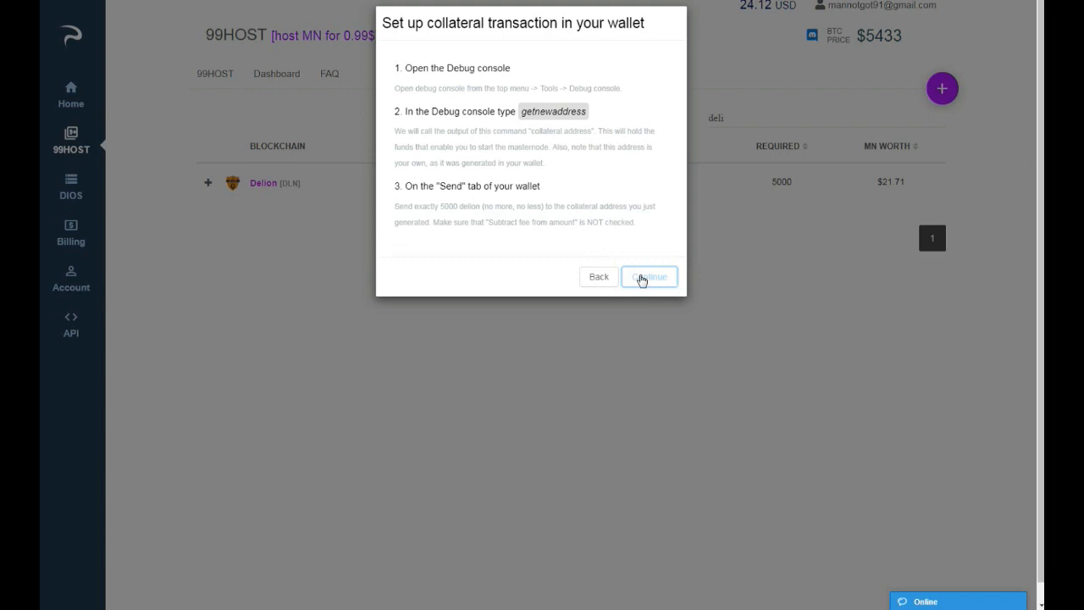
{"action": "left_click", "coordinate": [648, 277]}
Enter mn1 as the masternode alias and copy the transaction ID from the wallet's details of the payment to yourself.
{"action": "left_click", "coordinate": [481, 215]}
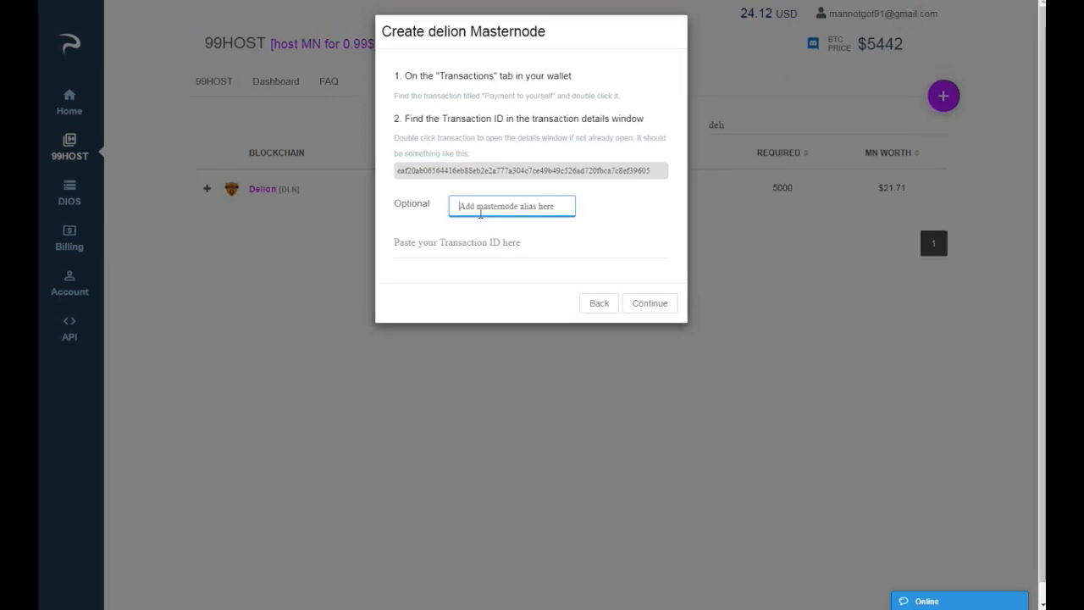
{"action": "type", "text": "mn1"}
{"action": "left_click", "coordinate": [1063, 95]}
{"action": "left_click", "coordinate": [1007, 153]}
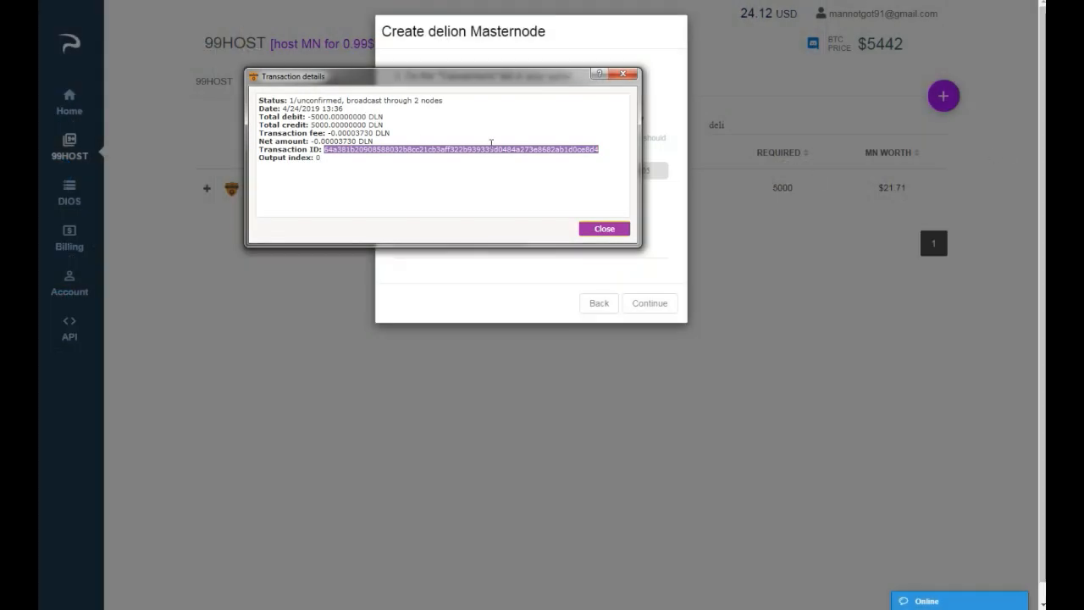
{"action": "right_click", "coordinate": [385, 154]}
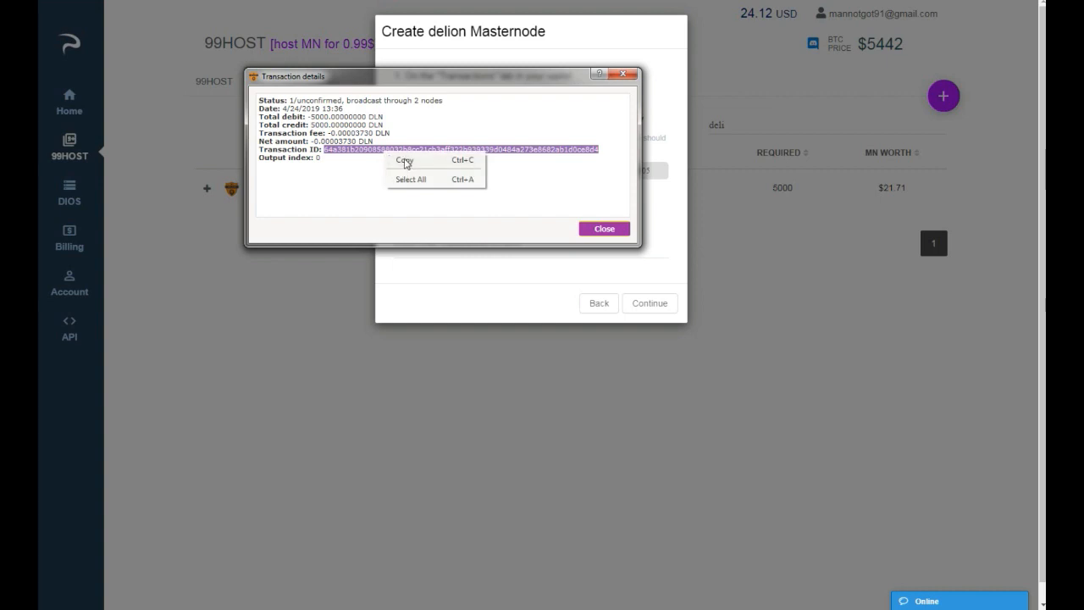
{"action": "left_click", "coordinate": [405, 161]}
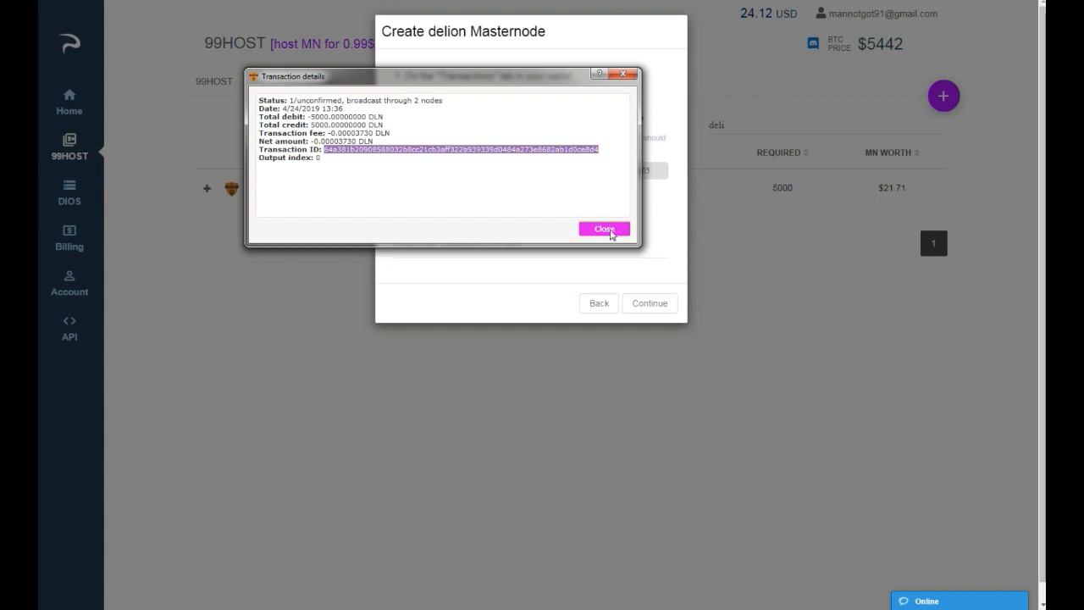
{"action": "left_click", "coordinate": [604, 229]}
Paste the copied transaction ID into the masternode form and deploy the Delion node.
{"action": "left_click", "coordinate": [529, 243]}
{"action": "right_click", "coordinate": [529, 244]}
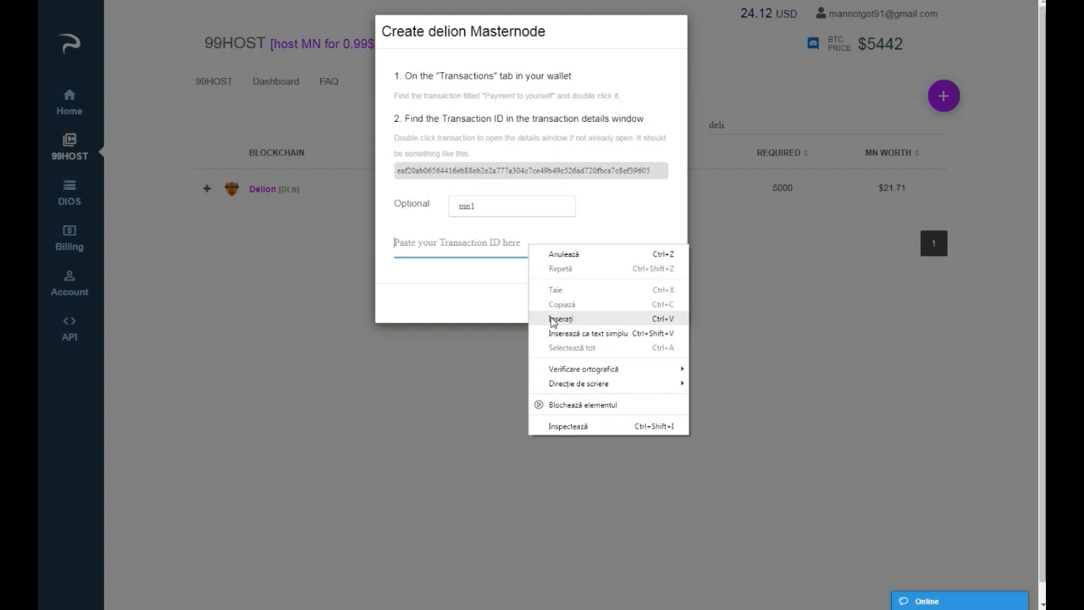
{"action": "left_click", "coordinate": [559, 320]}
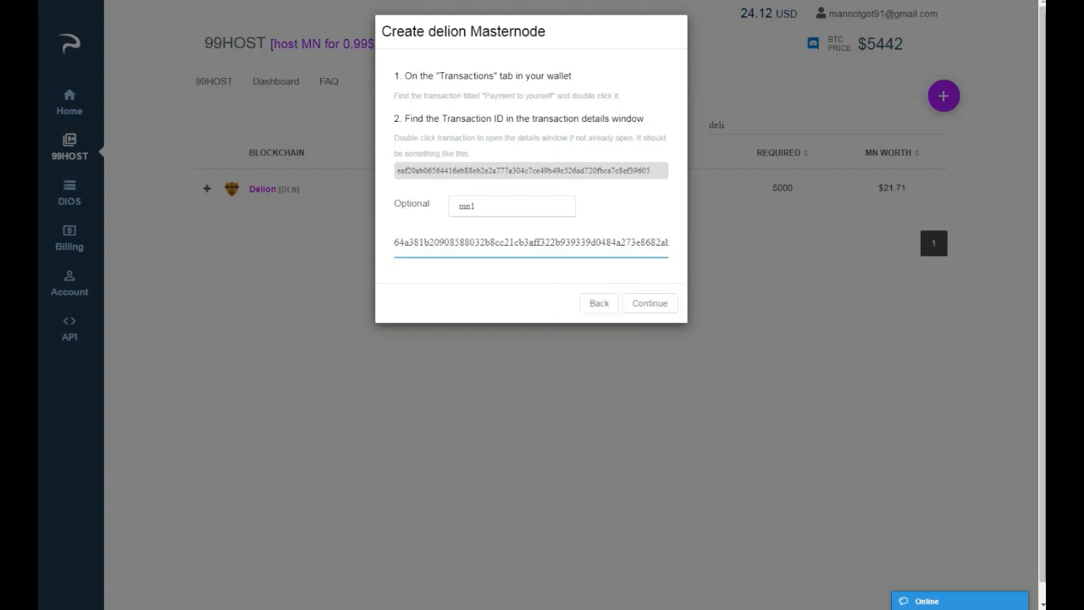
{"action": "left_click", "coordinate": [649, 304]}
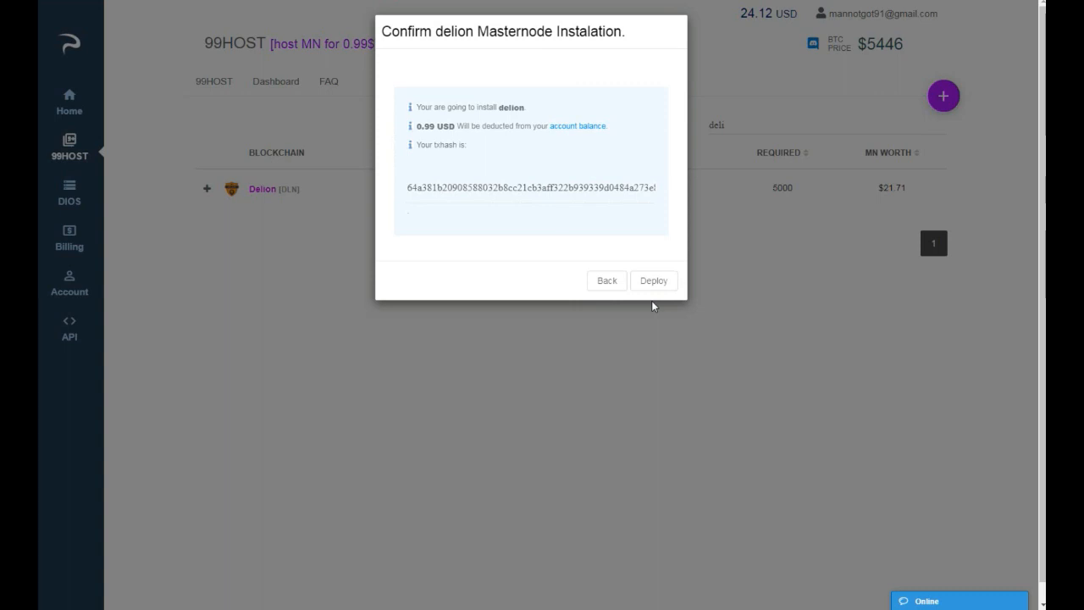
{"action": "left_click", "coordinate": [652, 285]}
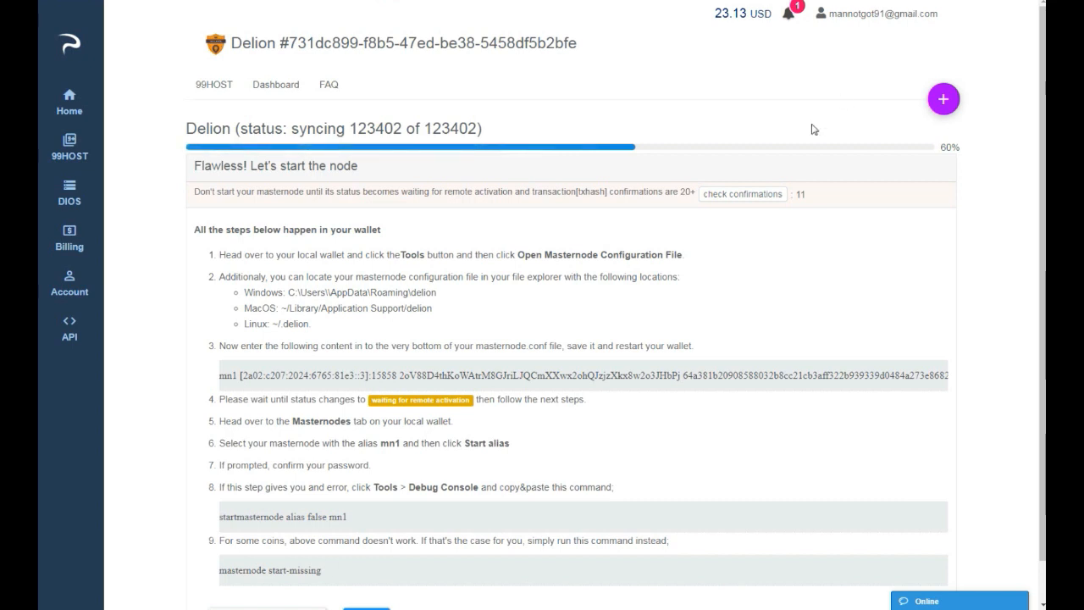
Check the transaction's confirmations and copy the mn1 configuration line from the node's setup instructions.
{"action": "left_click", "coordinate": [749, 200]}
{"action": "double_click", "coordinate": [465, 375]}
{"action": "right_click", "coordinate": [464, 375]}
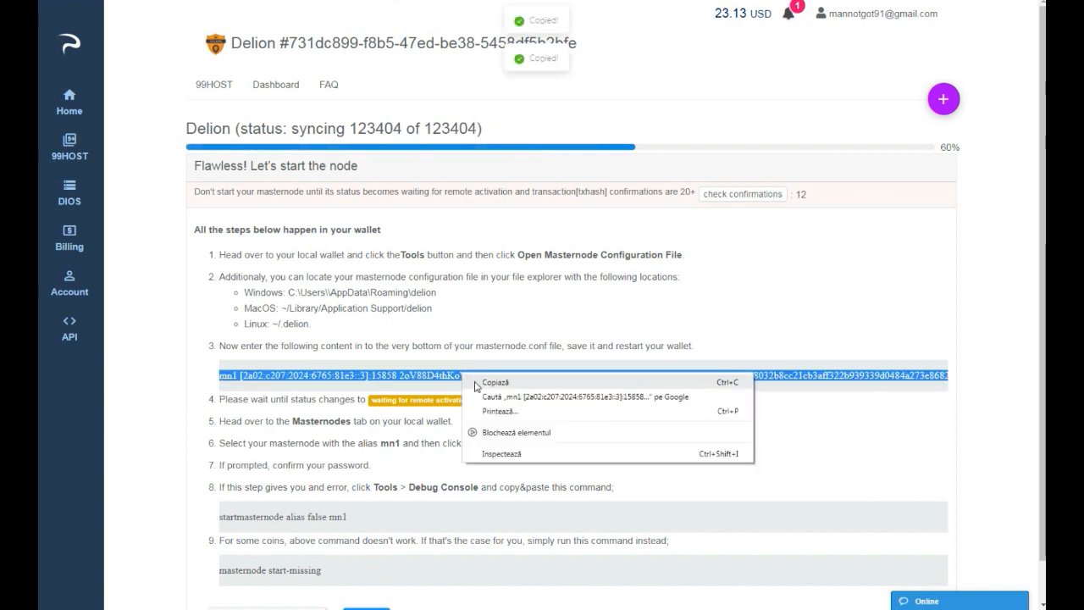
{"action": "left_click", "coordinate": [479, 383]}
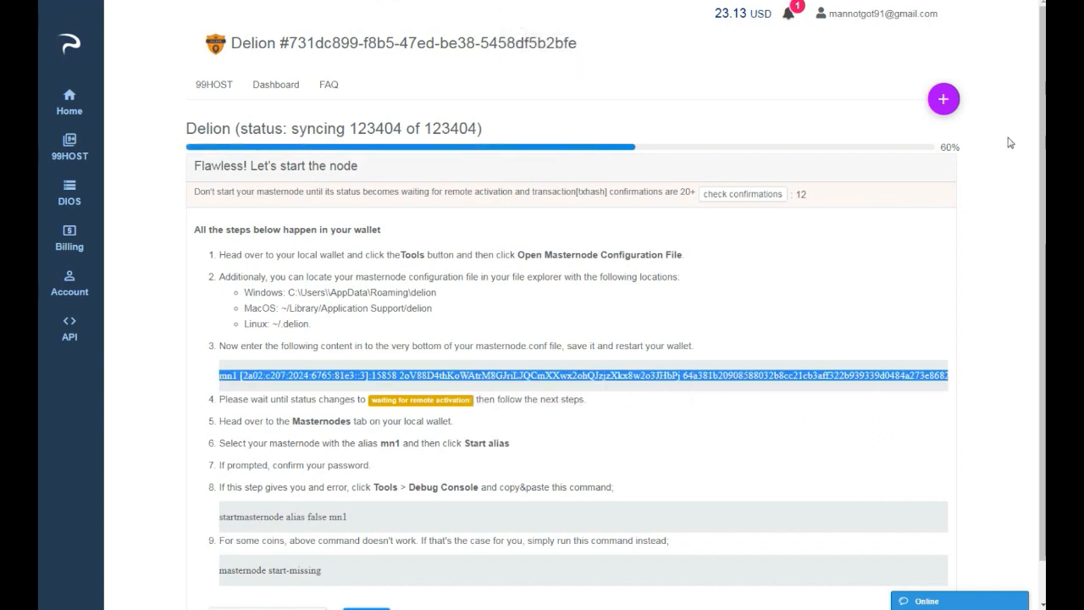
Open the wallet's masternode configuration file, paste the copied mn1 line with its masternode private key below the example, and save the file.
{"action": "left_click", "coordinate": [313, 151]}
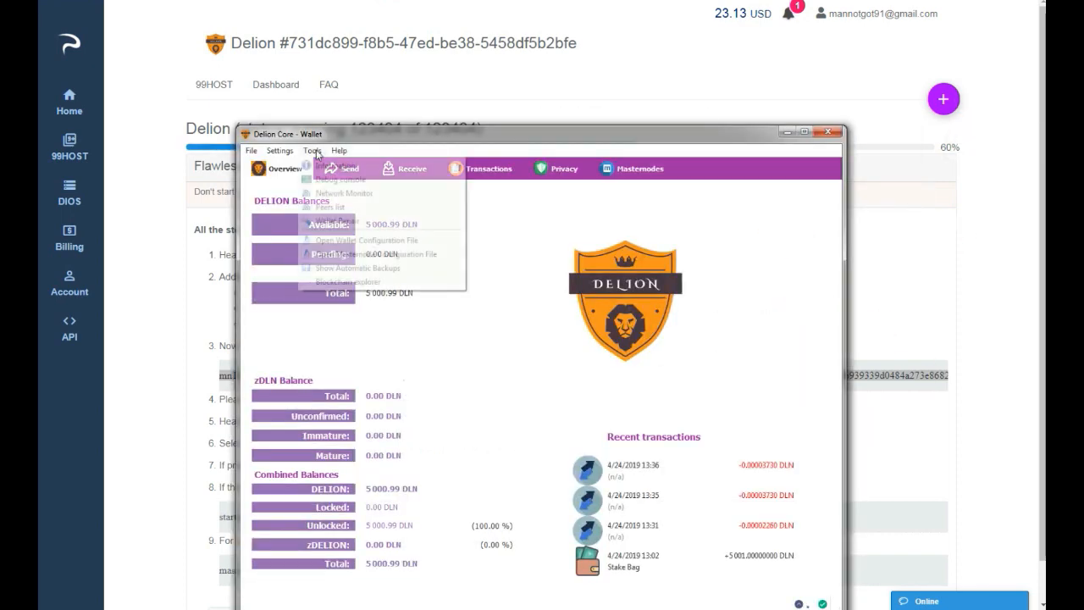
{"action": "left_click", "coordinate": [335, 254]}
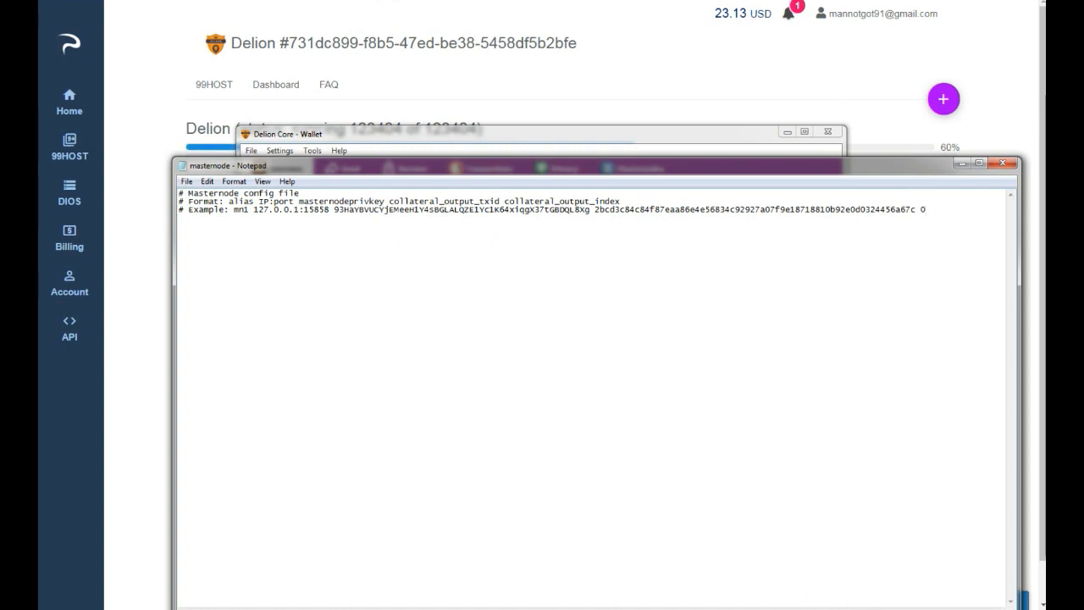
{"action": "right_click", "coordinate": [327, 224]}
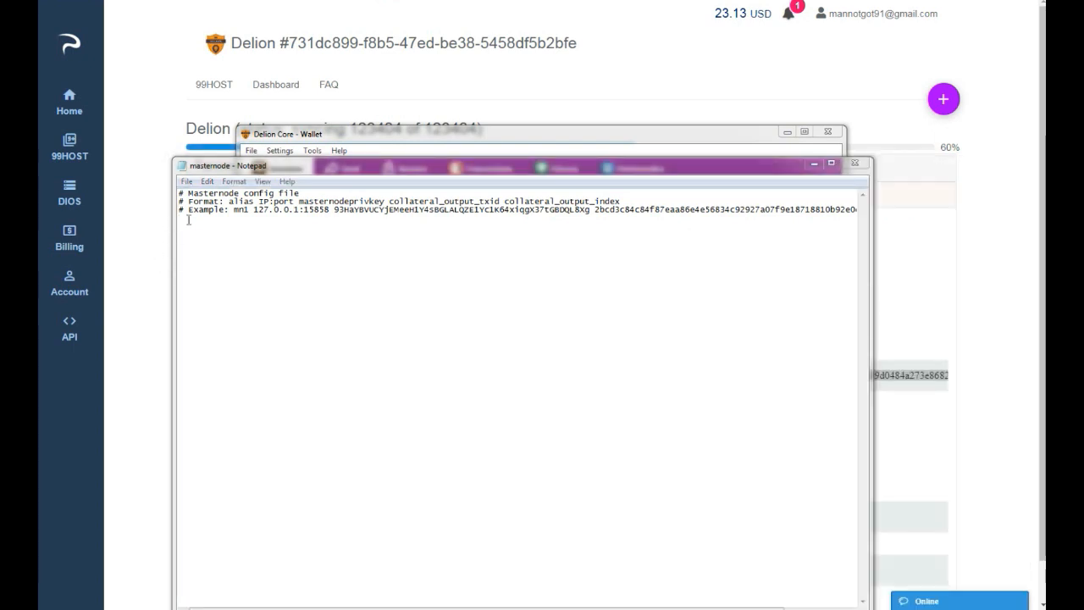
{"action": "right_click", "coordinate": [188, 220]}
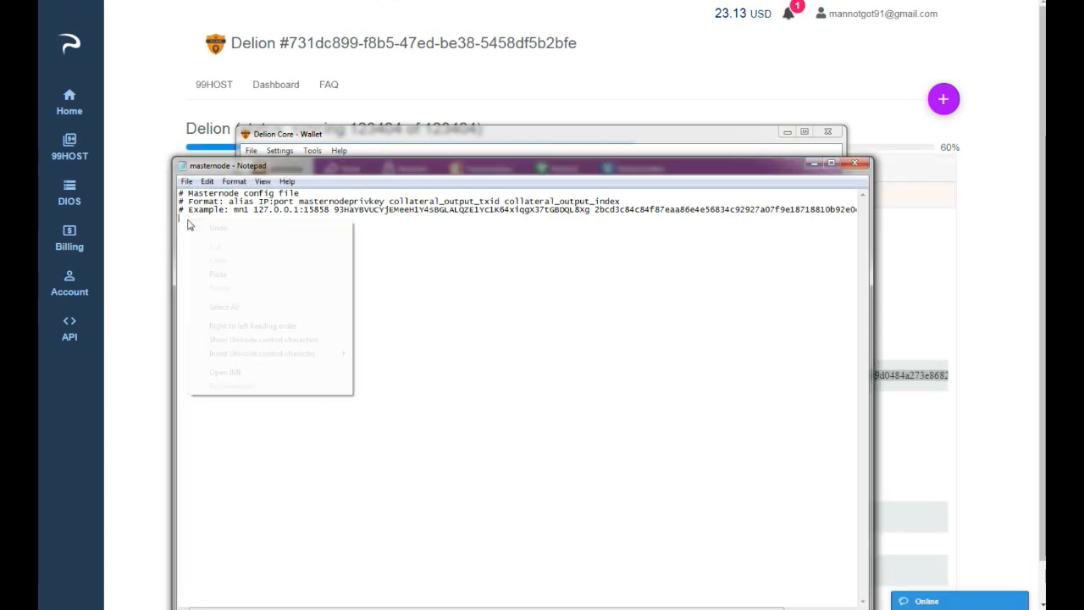
{"action": "left_click", "coordinate": [214, 269]}
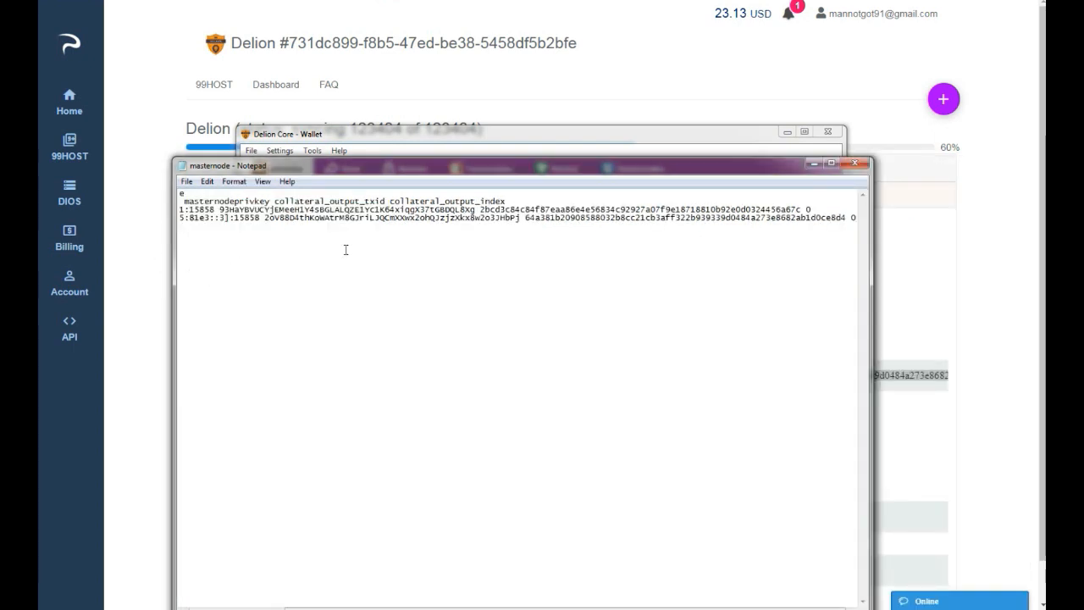
{"action": "left_click", "coordinate": [854, 163]}
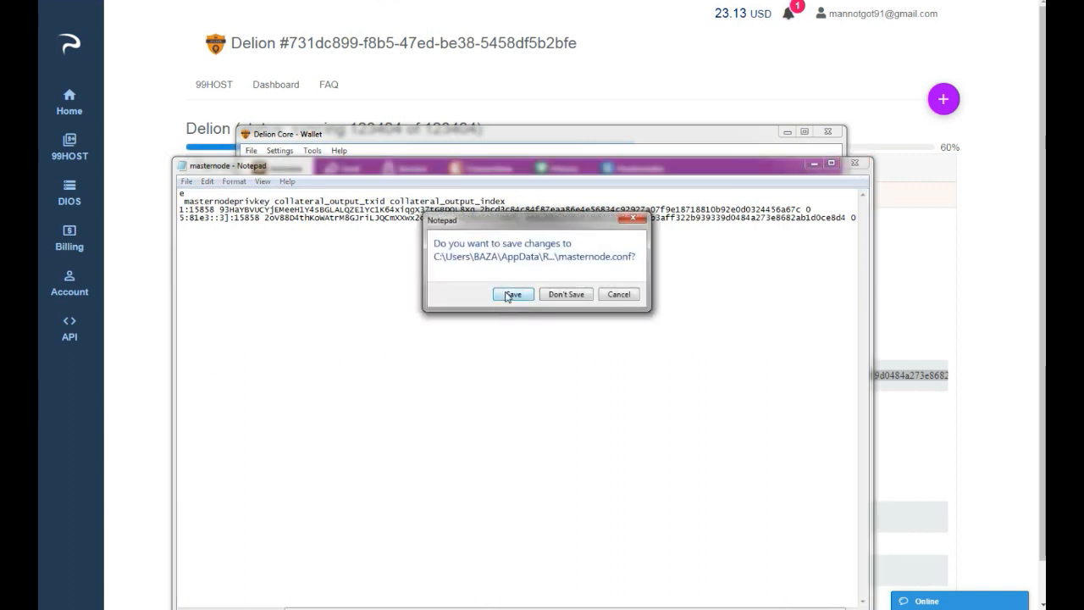
{"action": "left_click", "coordinate": [513, 295]}
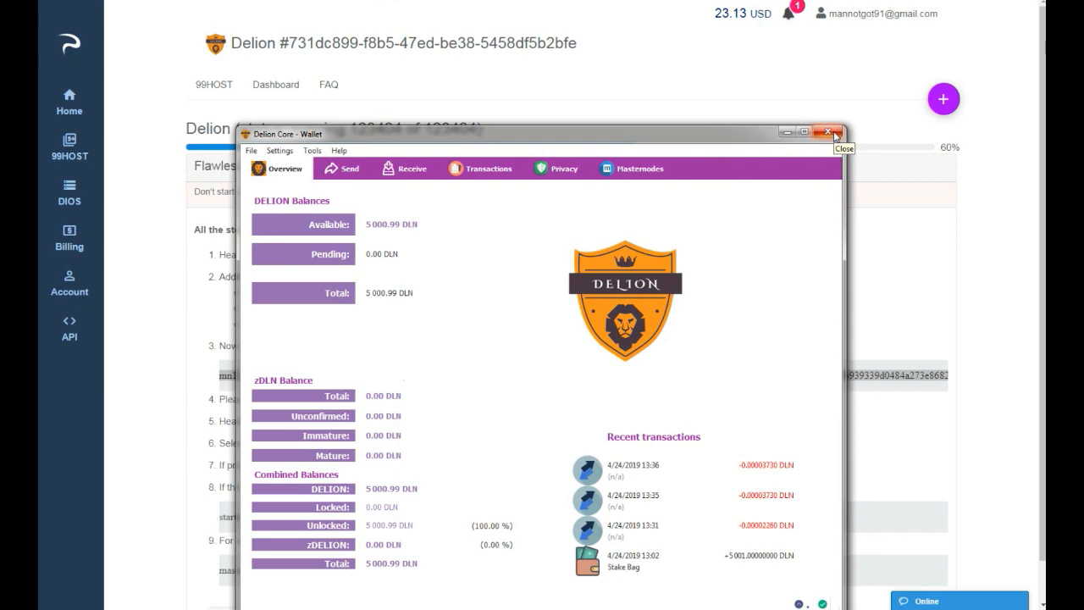
Restart the Delion wallet and show the list of your own masternodes.
{"action": "left_click", "coordinate": [832, 133]}
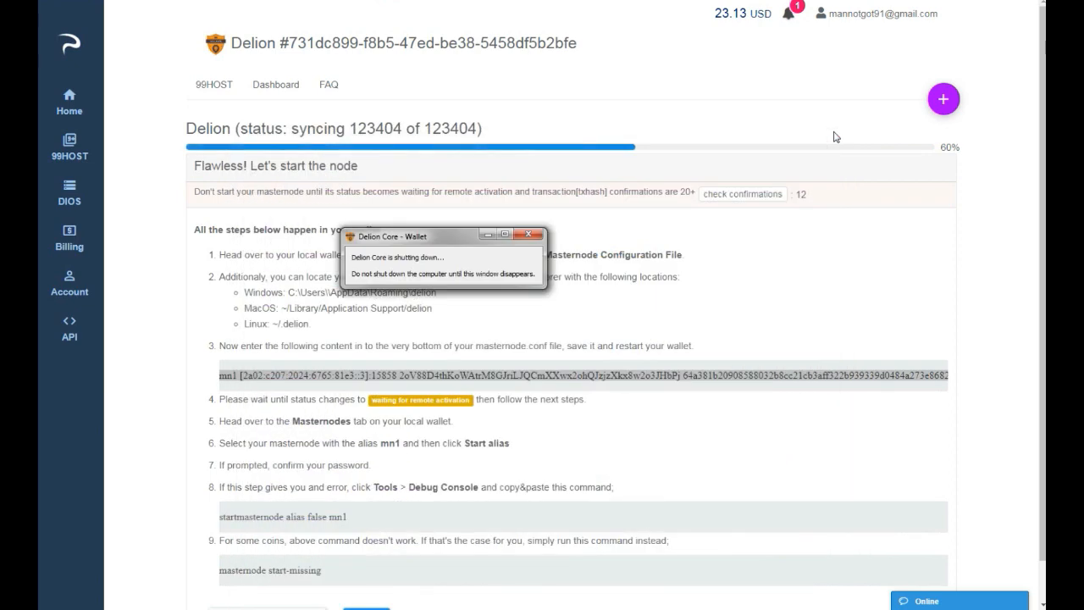
{"action": "left_click", "coordinate": [739, 202]}
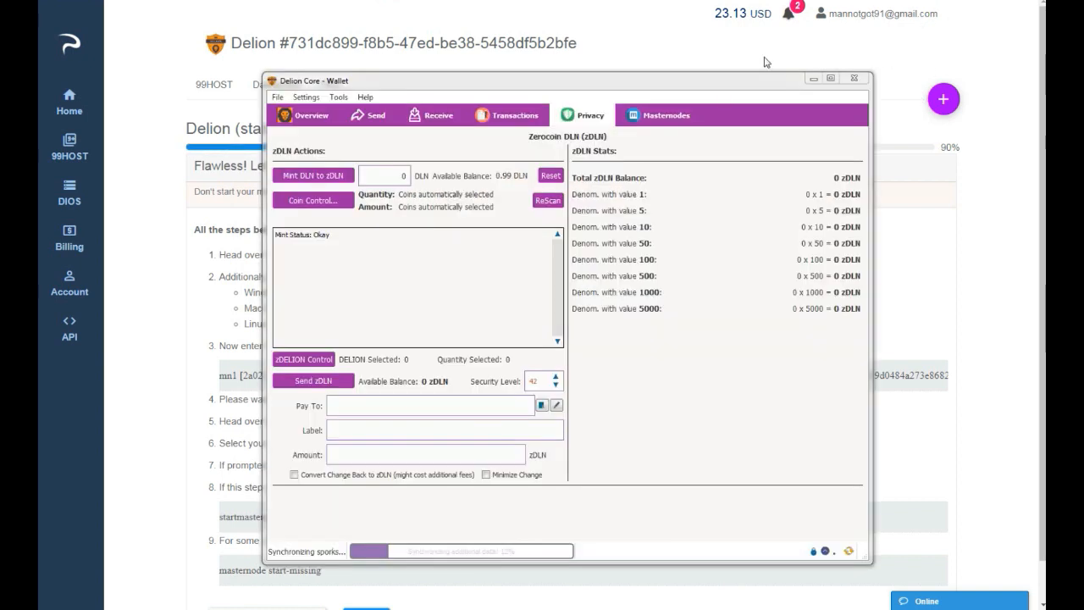
{"action": "left_click", "coordinate": [677, 118]}
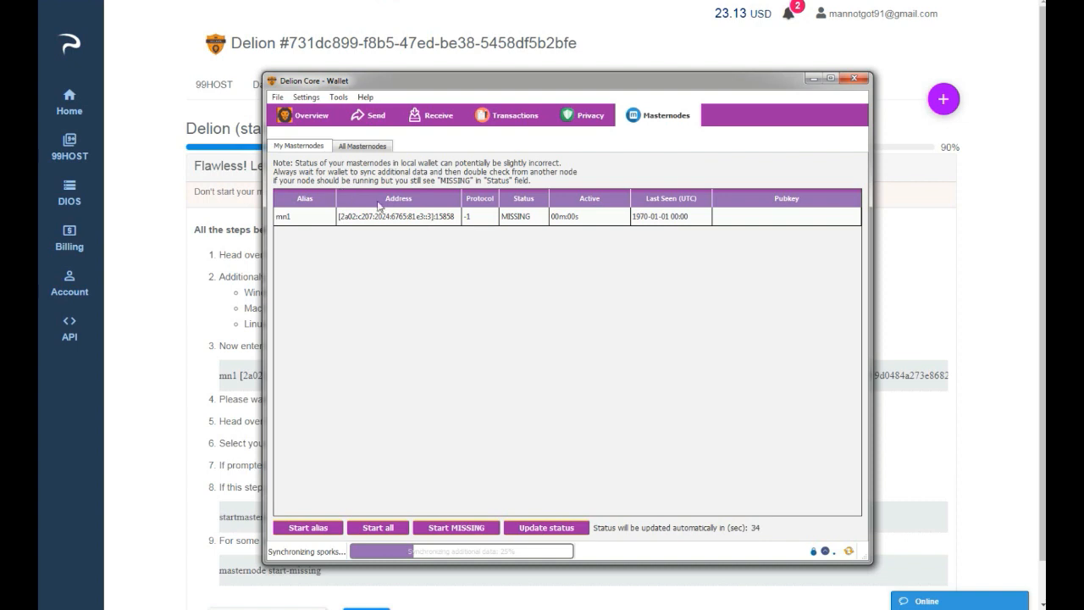
Recheck the collateral transaction's confirmations on the 99HOST node page and look at the wallet's synchronization progress in between.
{"action": "left_click", "coordinate": [922, 271]}
{"action": "left_click", "coordinate": [763, 195]}
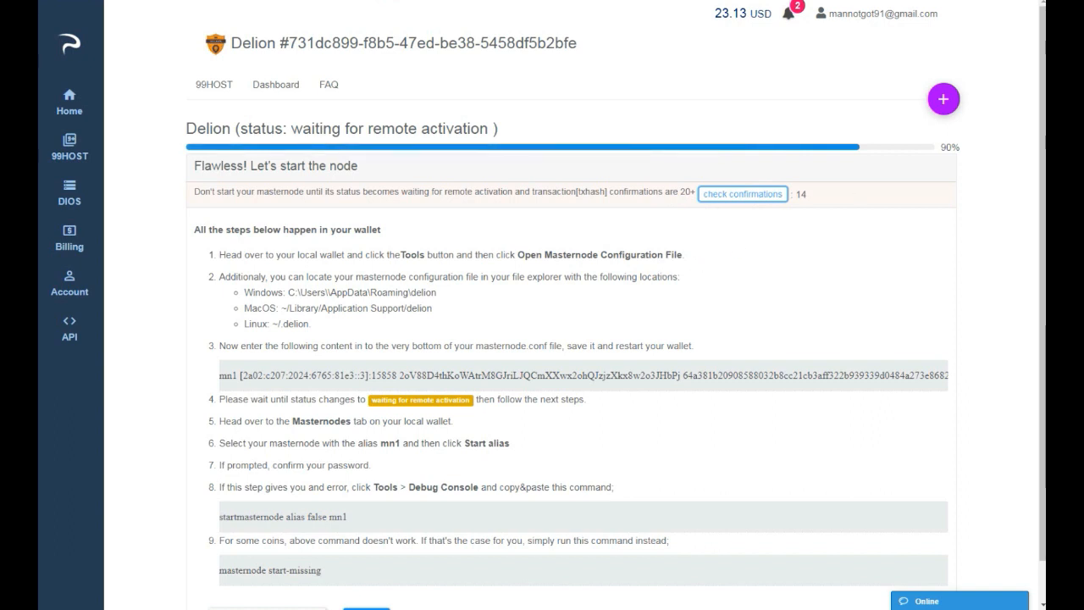
{"action": "key", "text": "alt+Tab"}
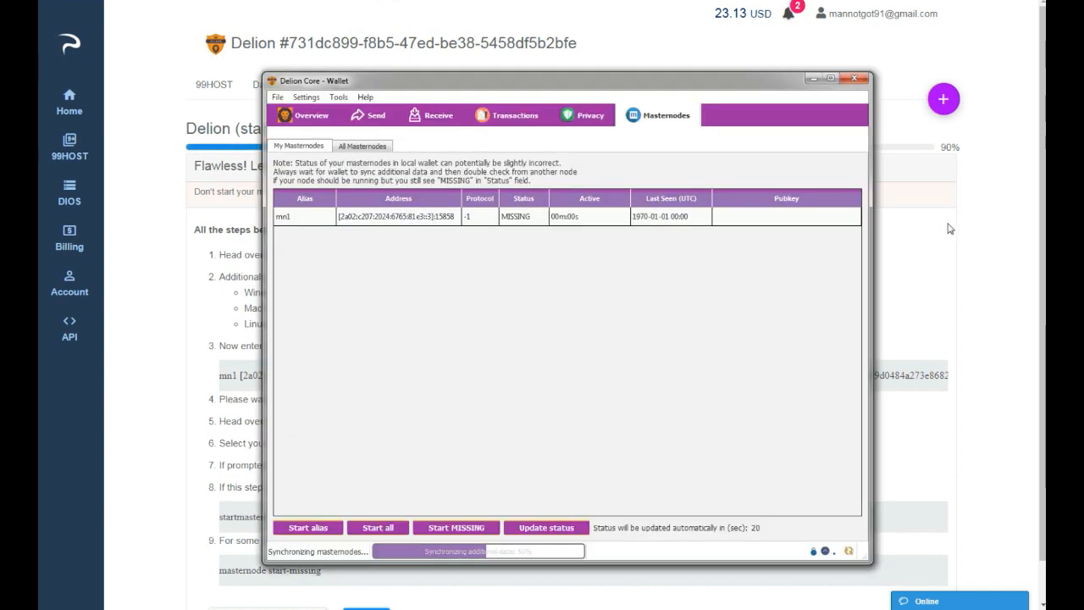
{"action": "left_click", "coordinate": [923, 246]}
{"action": "left_click", "coordinate": [729, 197]}
{"action": "left_click", "coordinate": [729, 201]}
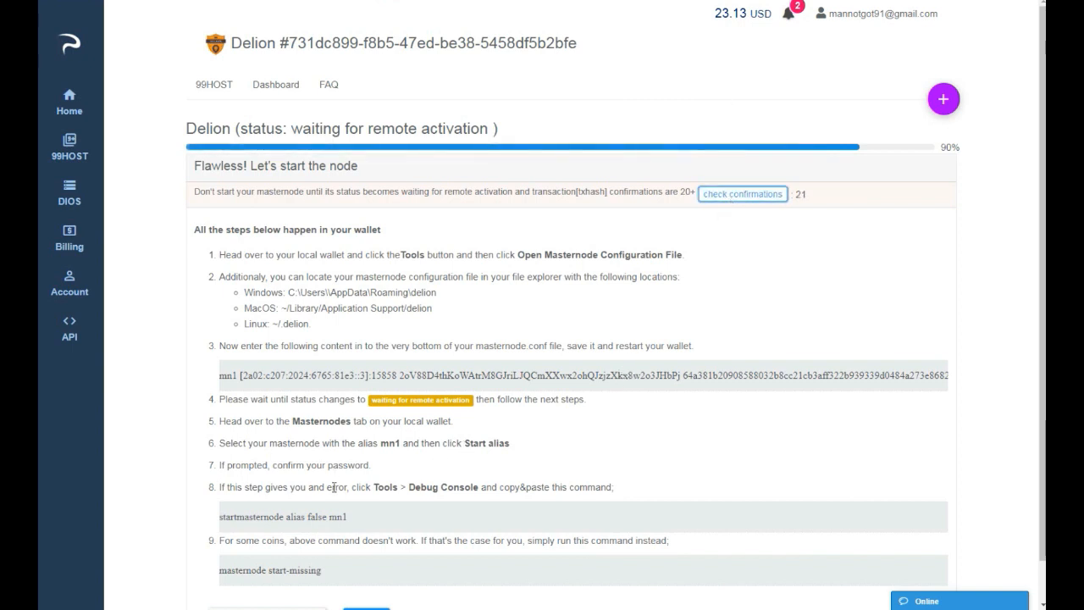
Copy the command "startmasternode alias false mn1" from the 99HOST instructions and switch to the Delion wallet.
{"action": "left_click_drag", "start_coordinate": [355, 520], "coordinate": [218, 519]}
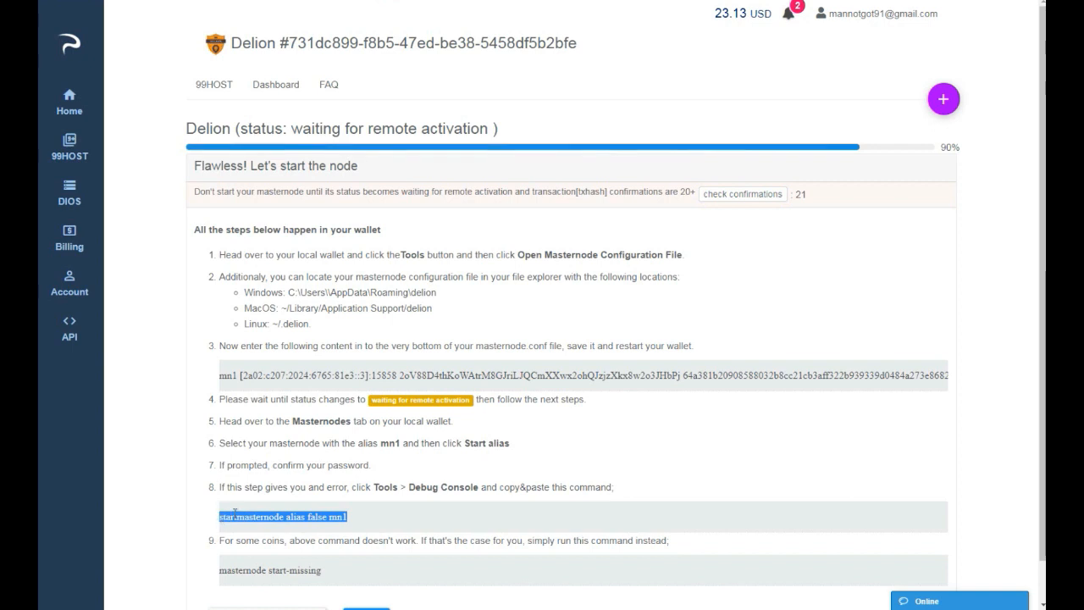
{"action": "right_click", "coordinate": [235, 515]}
{"action": "left_click", "coordinate": [273, 525]}
{"action": "left_click", "coordinate": [1042, 116]}
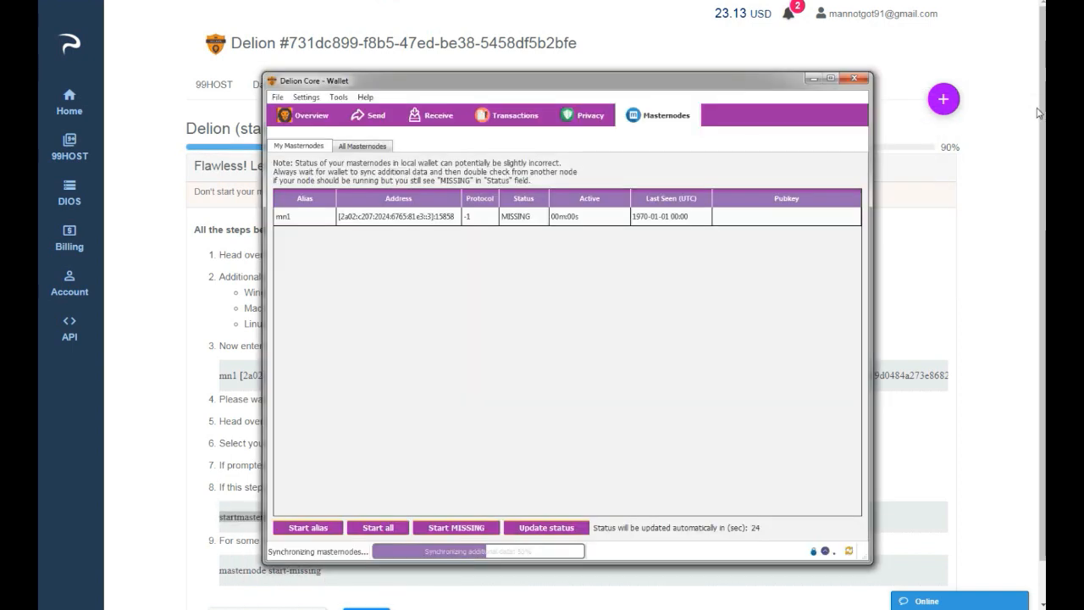
Unlock the wallet by entering the wallet passphrase and check its lock status.
{"action": "left_click", "coordinate": [813, 552]}
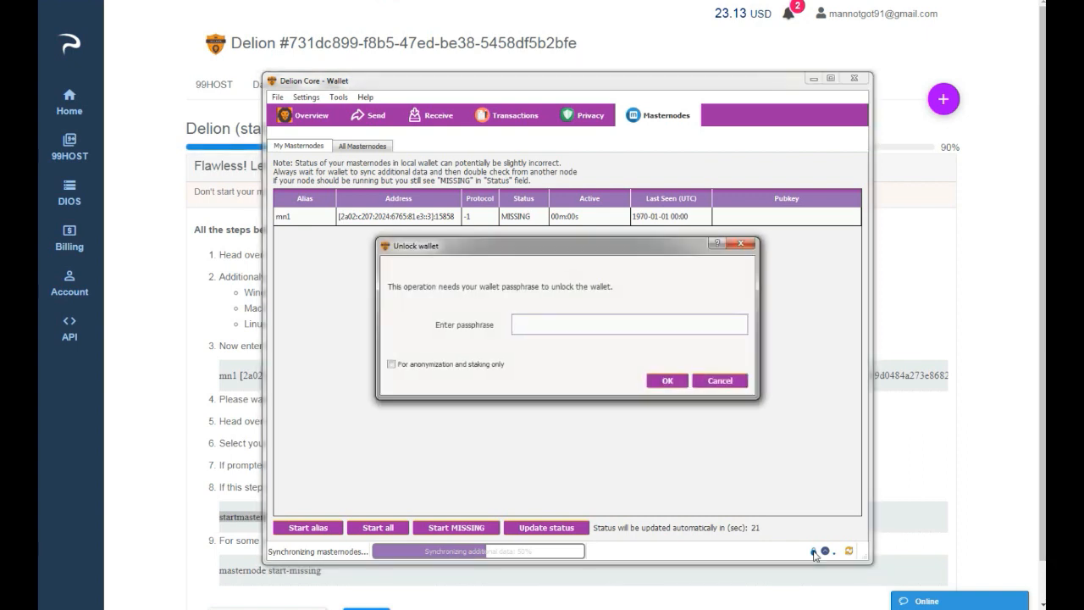
{"action": "type", "text": "•••••••••"}
{"action": "left_click", "coordinate": [655, 380]}
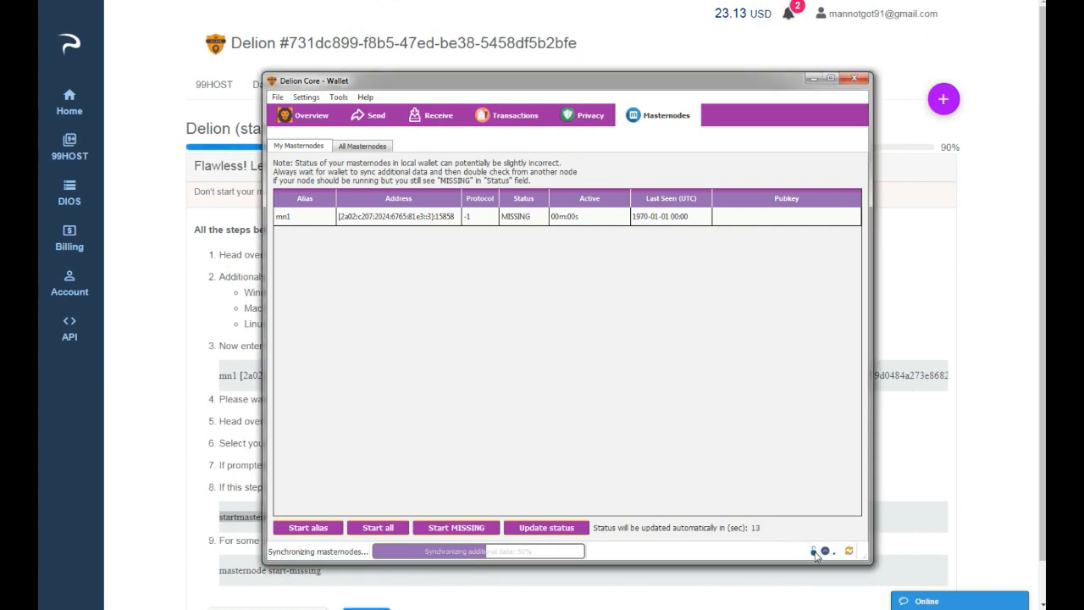
{"action": "mouse_move", "coordinate": [816, 554]}
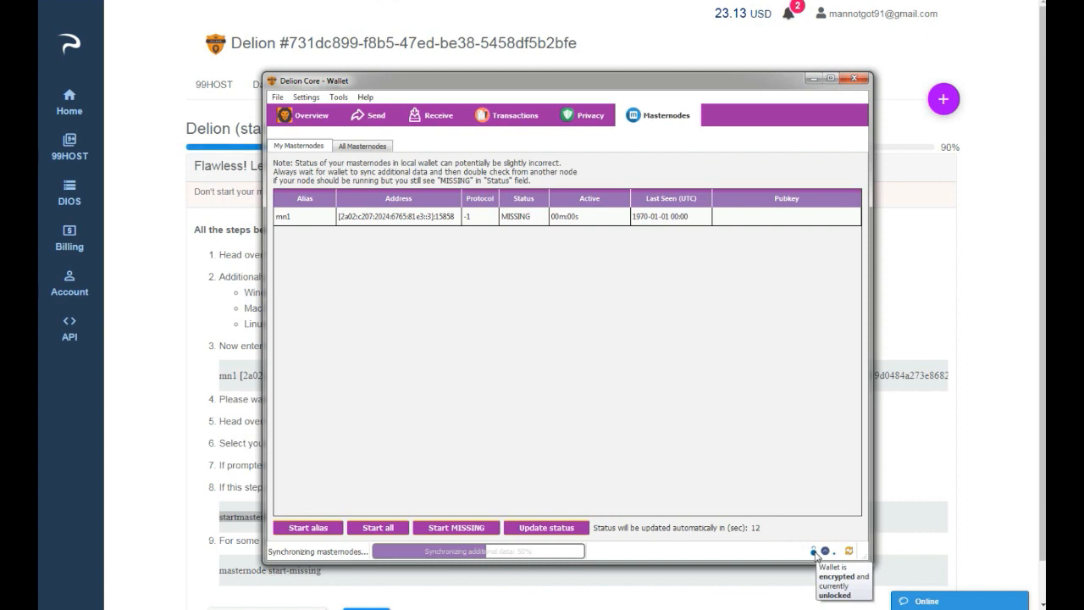
Run the copied command "startmasternode alias false mn1" in the wallet's debug console and close the console.
{"action": "left_click", "coordinate": [339, 98]}
{"action": "left_click", "coordinate": [355, 130]}
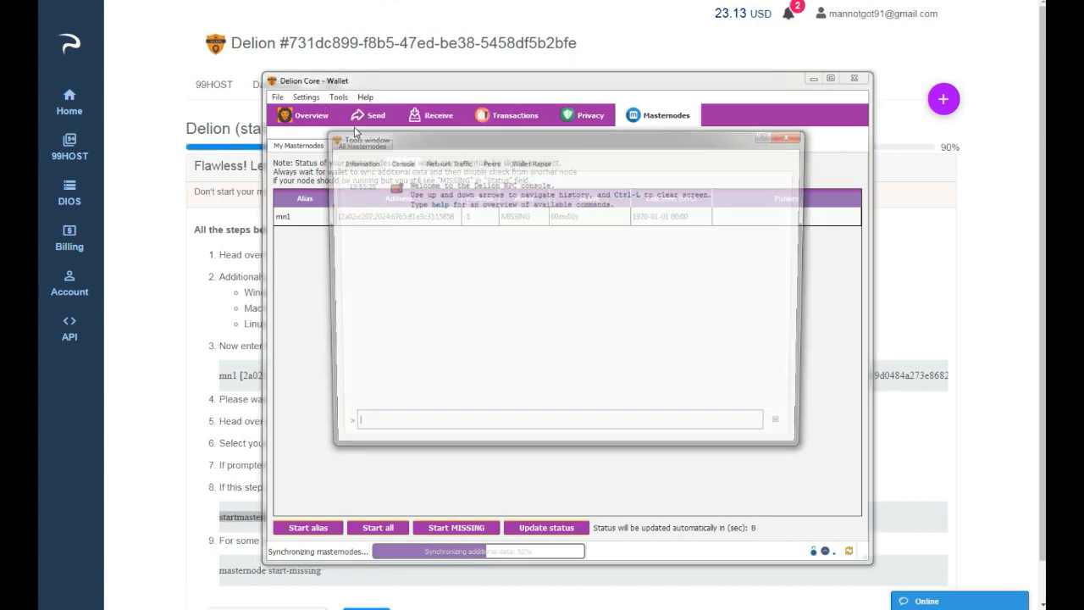
{"action": "right_click", "coordinate": [413, 430]}
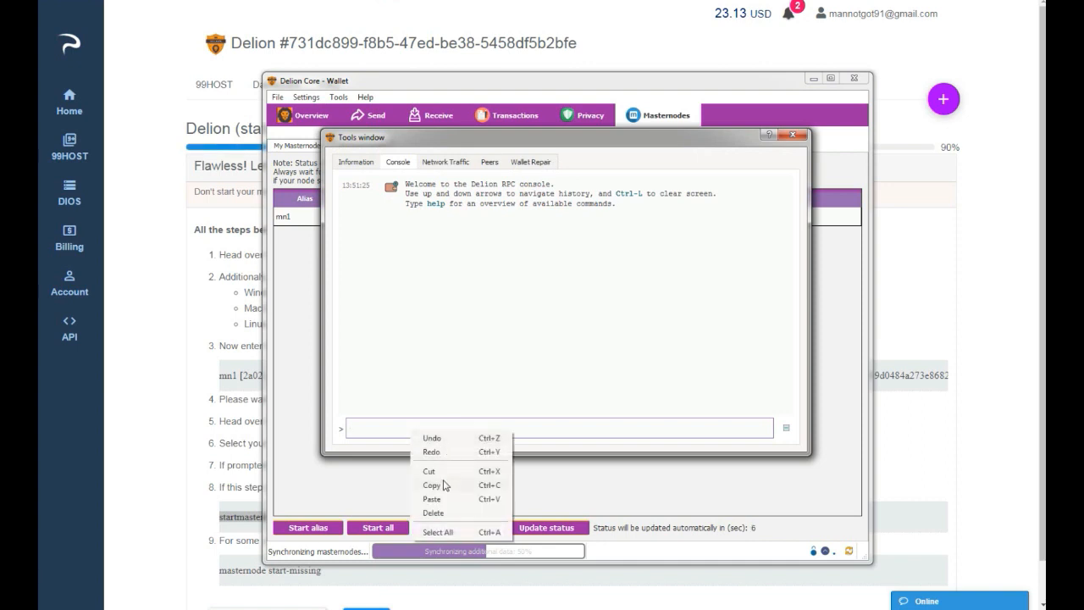
{"action": "left_click", "coordinate": [441, 499]}
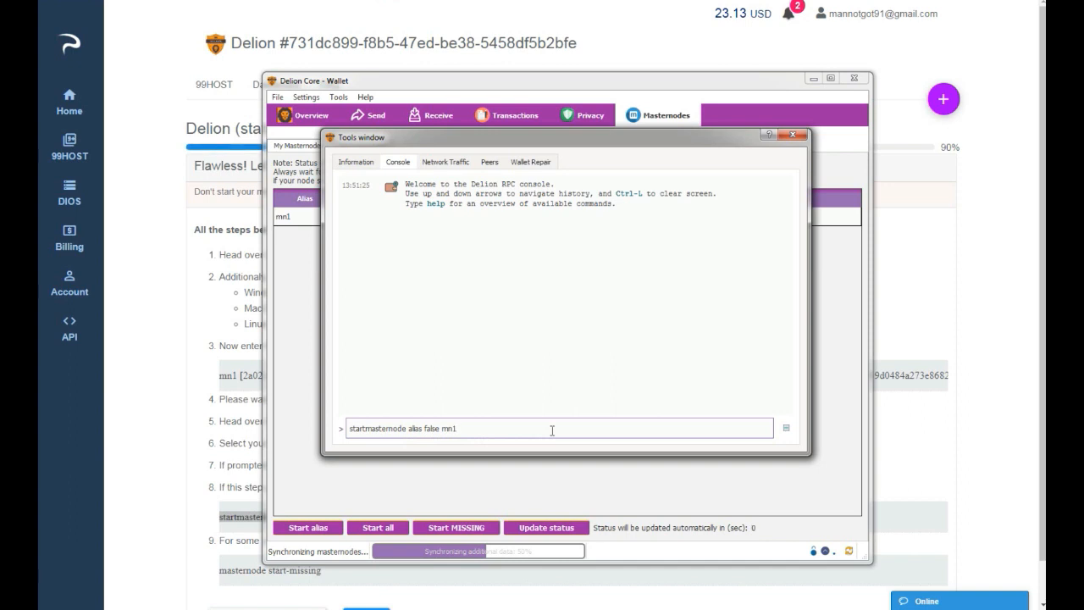
{"action": "key", "text": "Return"}
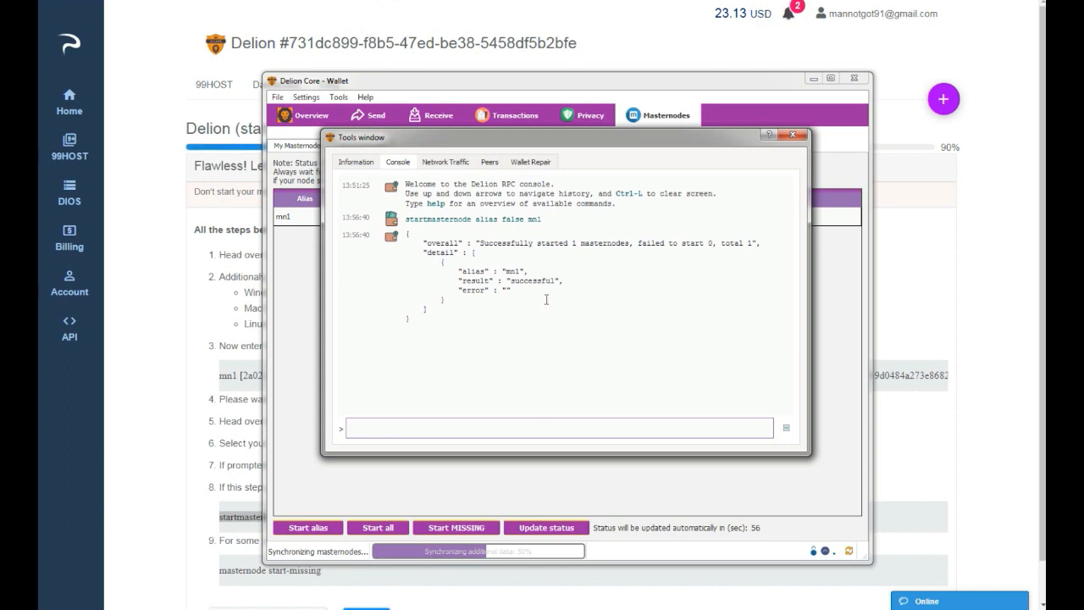
{"action": "left_click", "coordinate": [794, 136]}
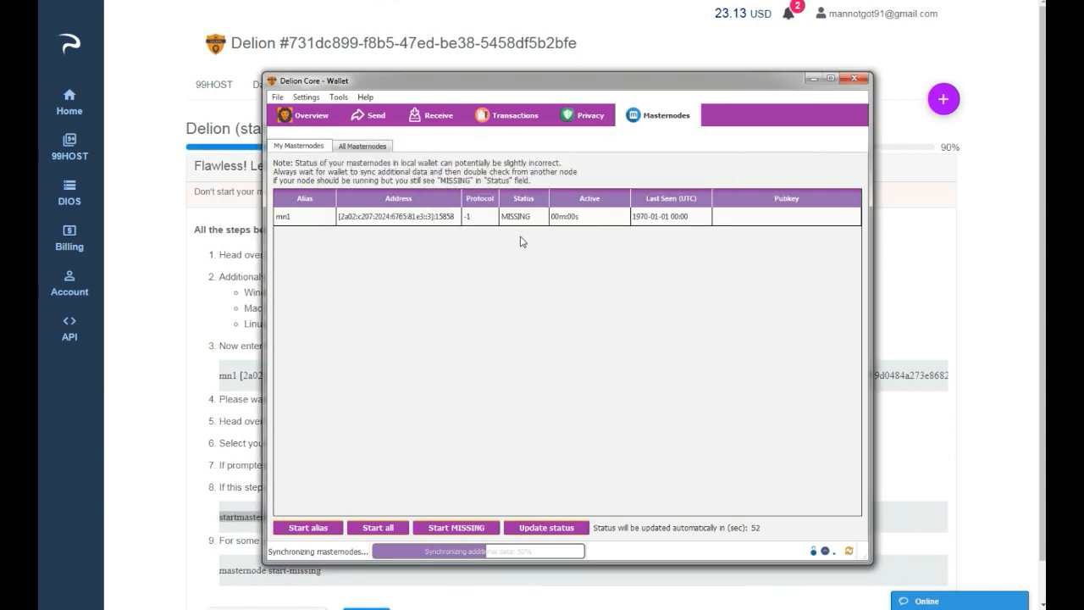
Return to the 99HOST start instructions for the Delion node and mark the setup as done.
{"action": "left_click", "coordinate": [813, 79]}
{"action": "scroll", "coordinate": [443, 542], "scroll_direction": "down", "scroll_amount": 2}
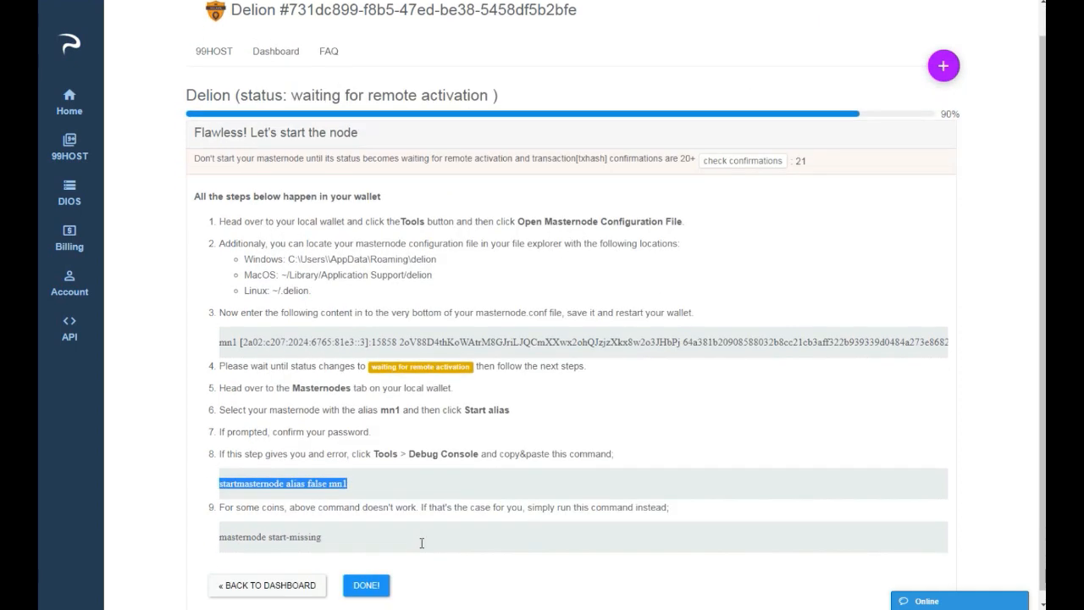
{"action": "left_click", "coordinate": [387, 583]}
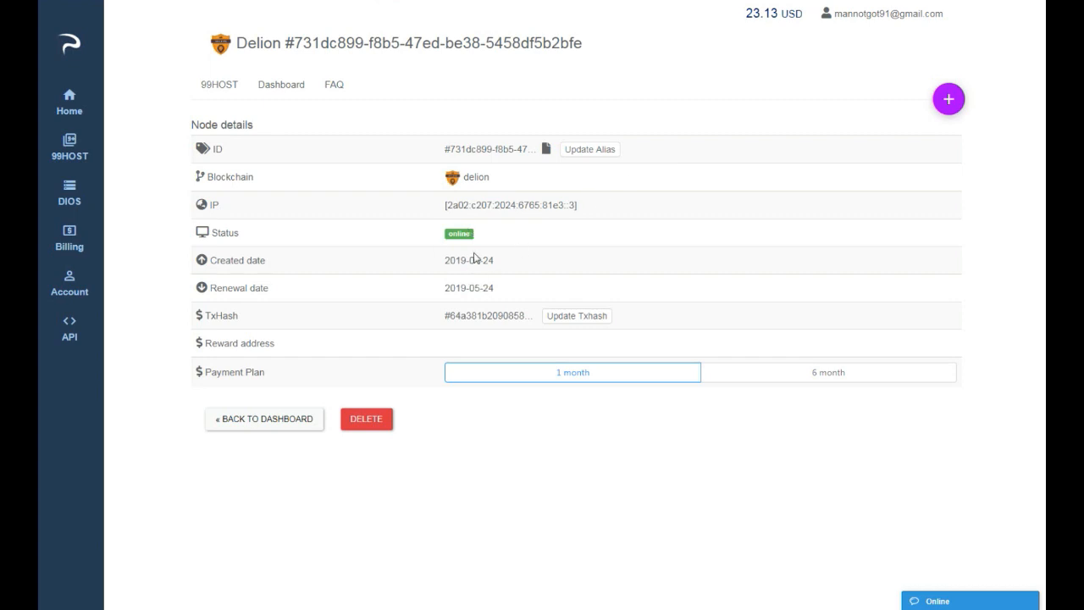
Check the status of mn1 in the wallet's own masternode list and compare it with the status in the 99HOST node details.
{"action": "left_click", "coordinate": [864, 188]}
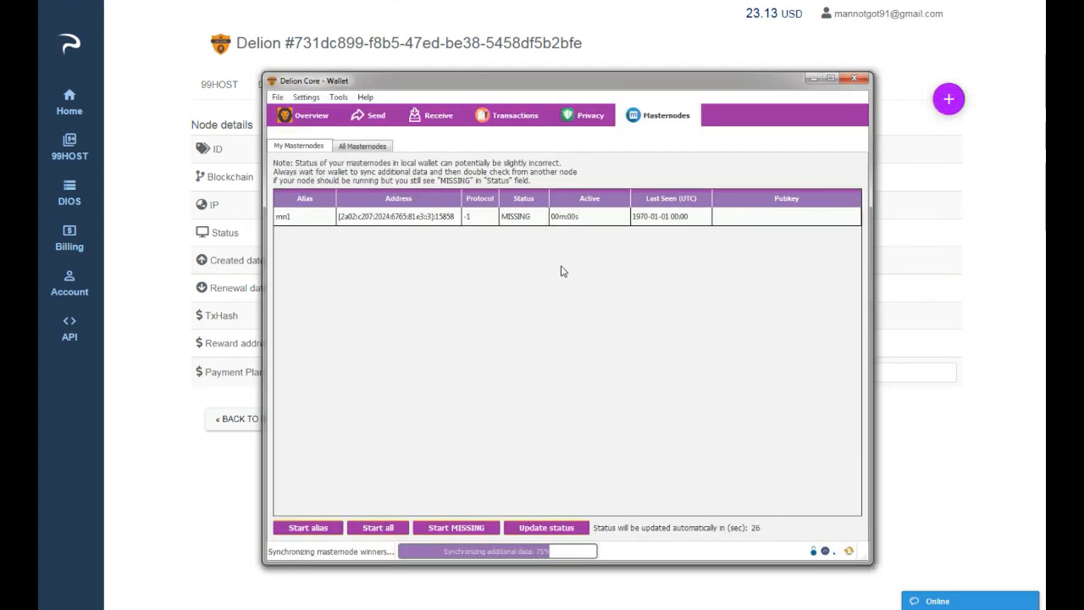
{"action": "left_click", "coordinate": [438, 217]}
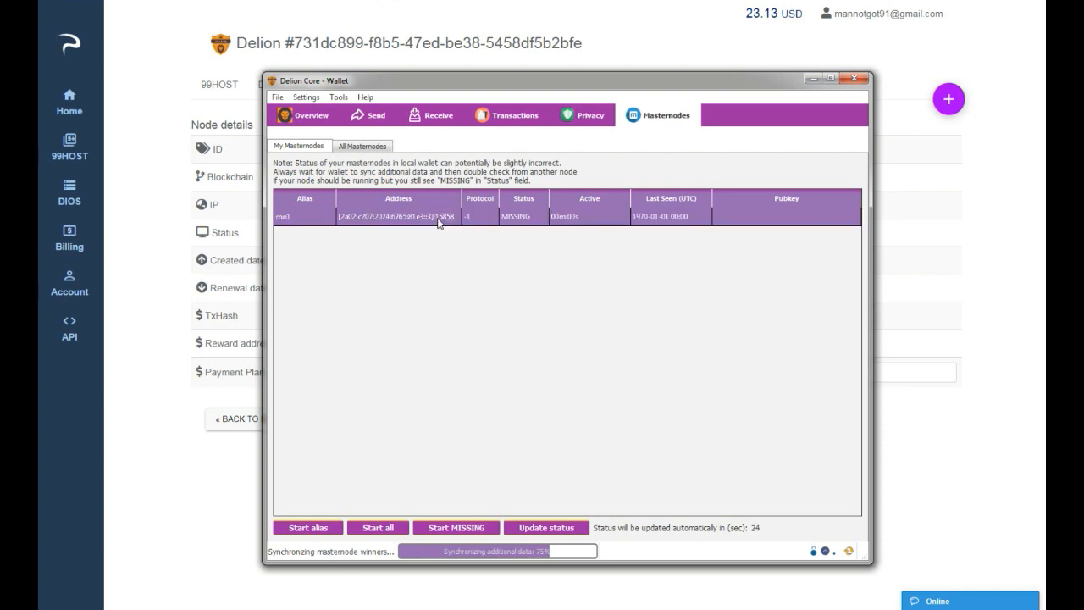
{"action": "left_click", "coordinate": [813, 79]}
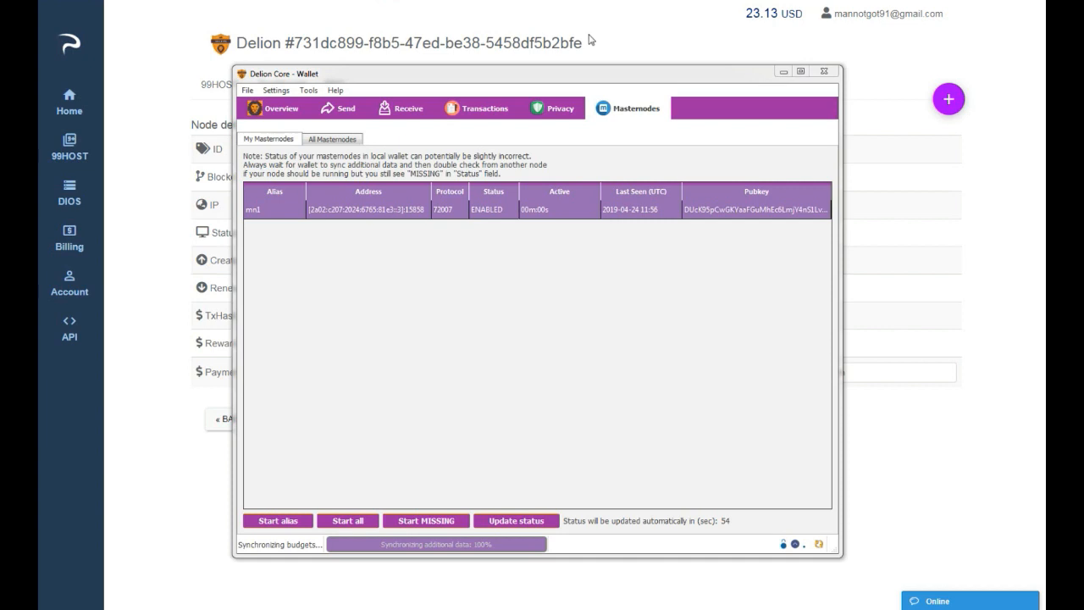
{"action": "left_click_drag", "start_coordinate": [544, 71], "coordinate": [710, 94]}
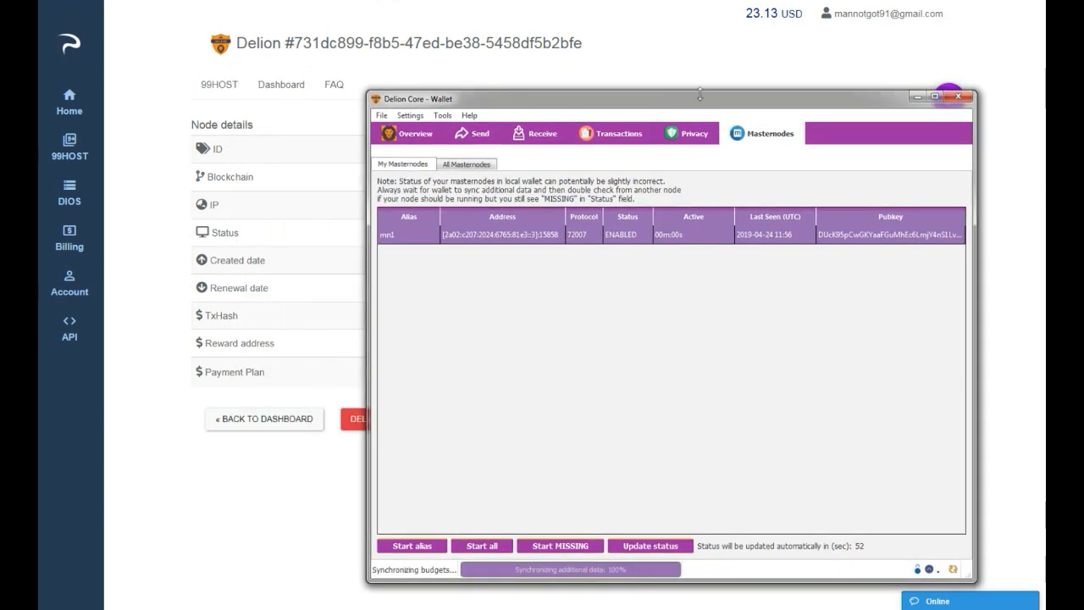
{"action": "left_click", "coordinate": [917, 95]}
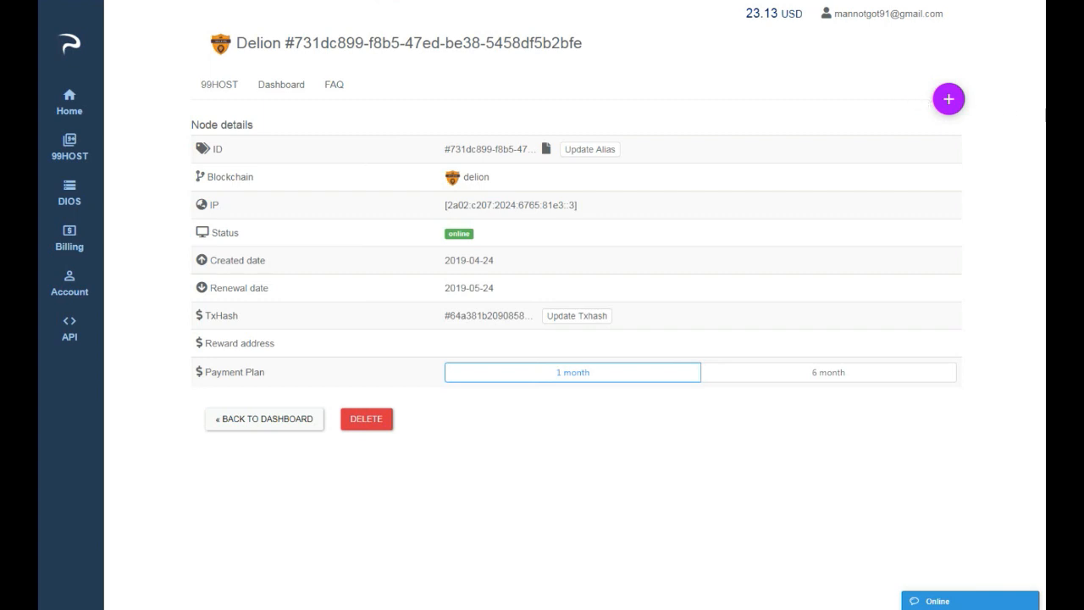
{"action": "left_click_drag", "start_coordinate": [1045, 140], "coordinate": [882, 100]}
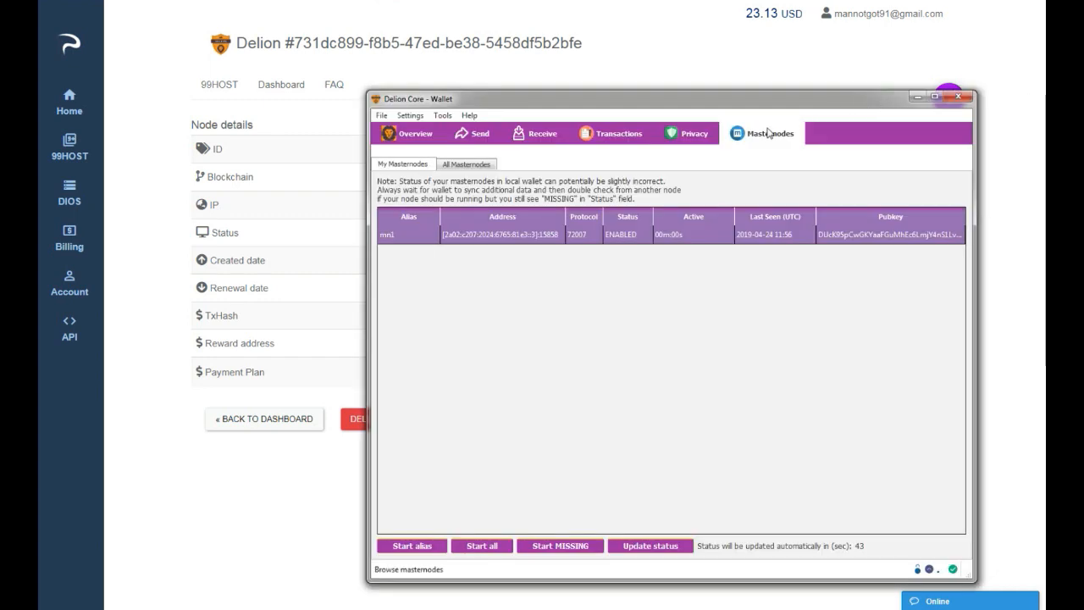